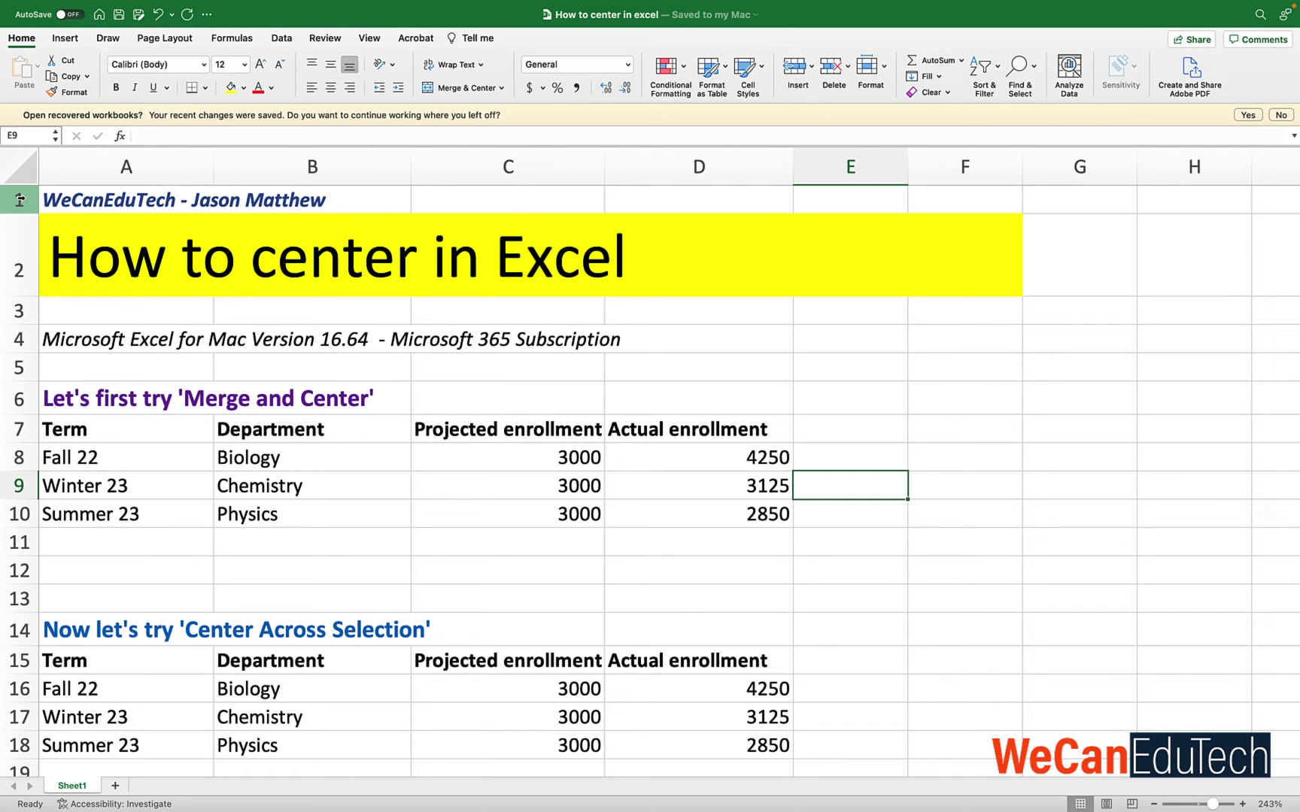
Select the first table's title cells A6 through D6 in row 6
{"action": "key", "text": "ctrl+Home"}
{"action": "key", "text": "Down"}
{"action": "key", "text": "Down"}
{"action": "key", "text": "Down"}
{"action": "key", "text": "Down"}
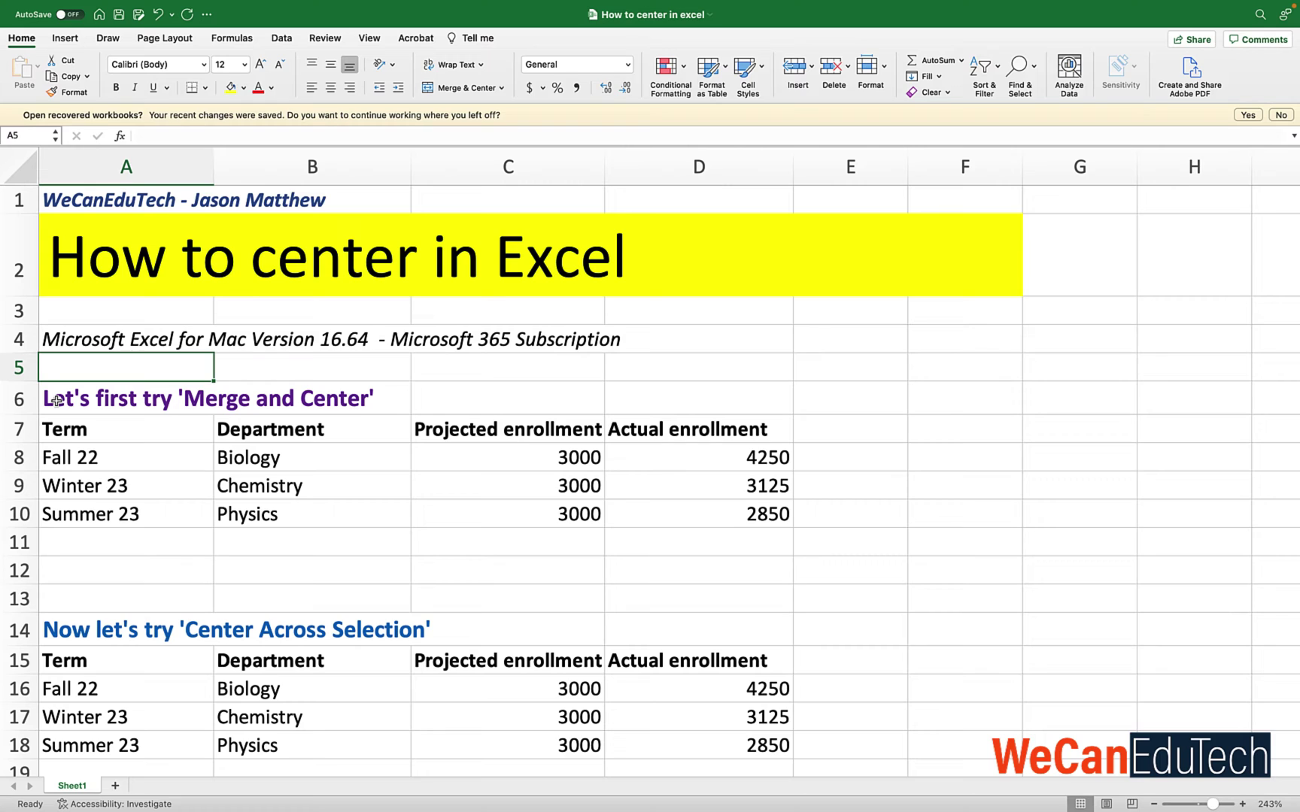
{"action": "left_click", "coordinate": [626, 403]}
{"action": "left_click_drag", "start_coordinate": [626, 403], "coordinate": [174, 399]}
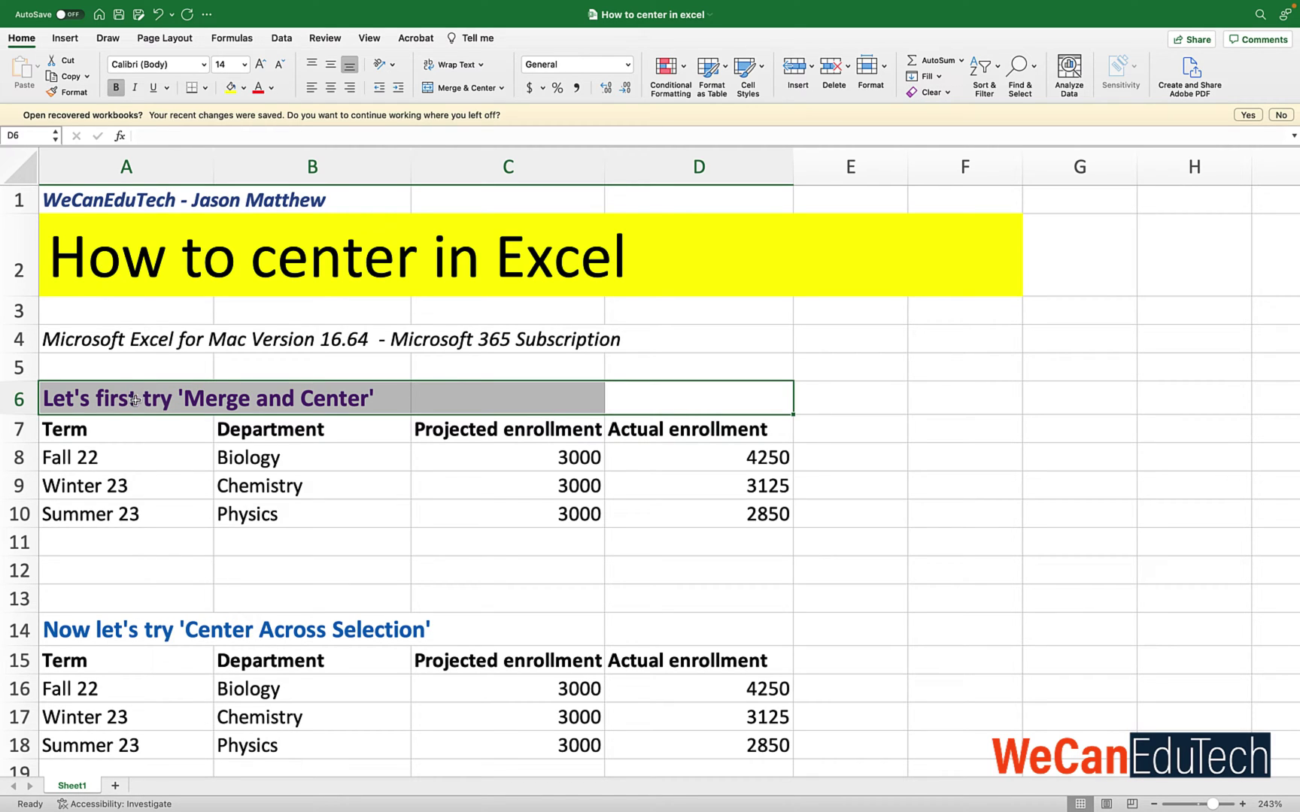
{"action": "left_click", "coordinate": [139, 369]}
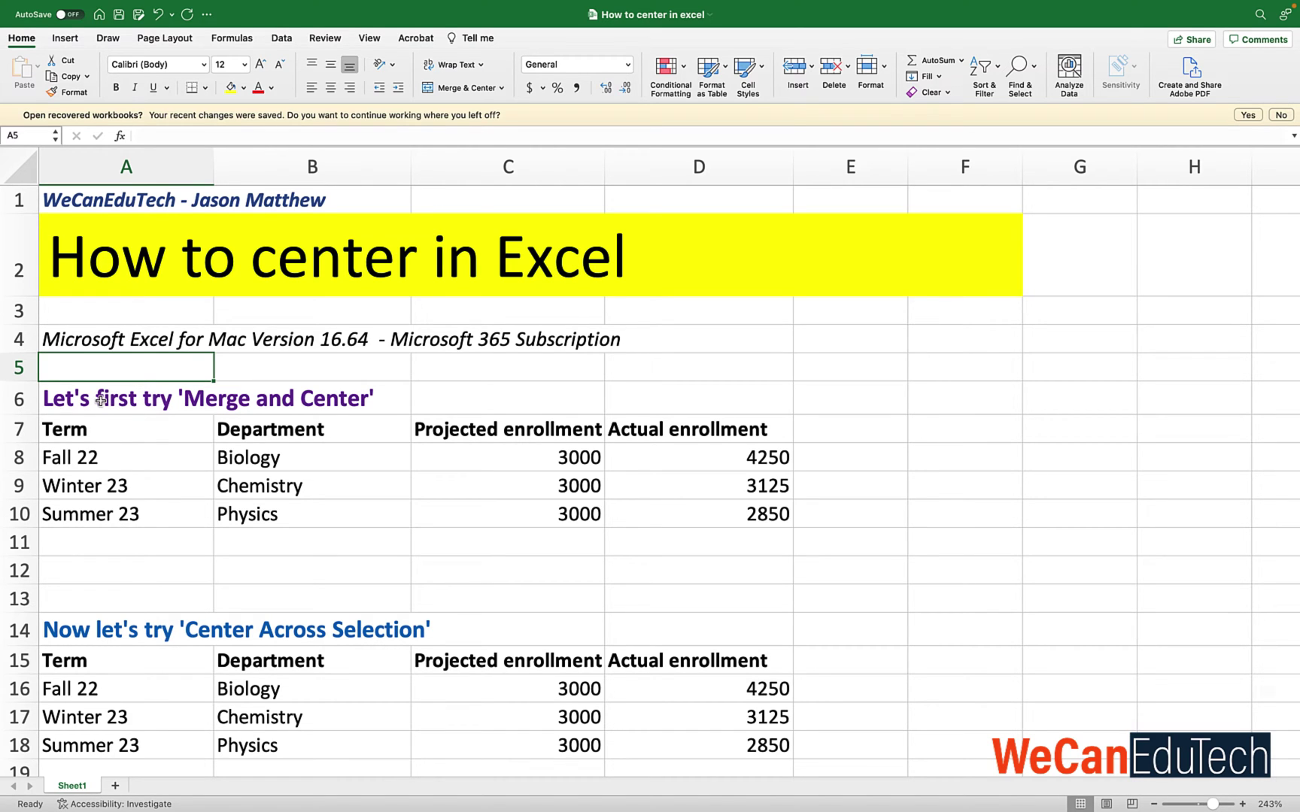
{"action": "left_click", "coordinate": [100, 399]}
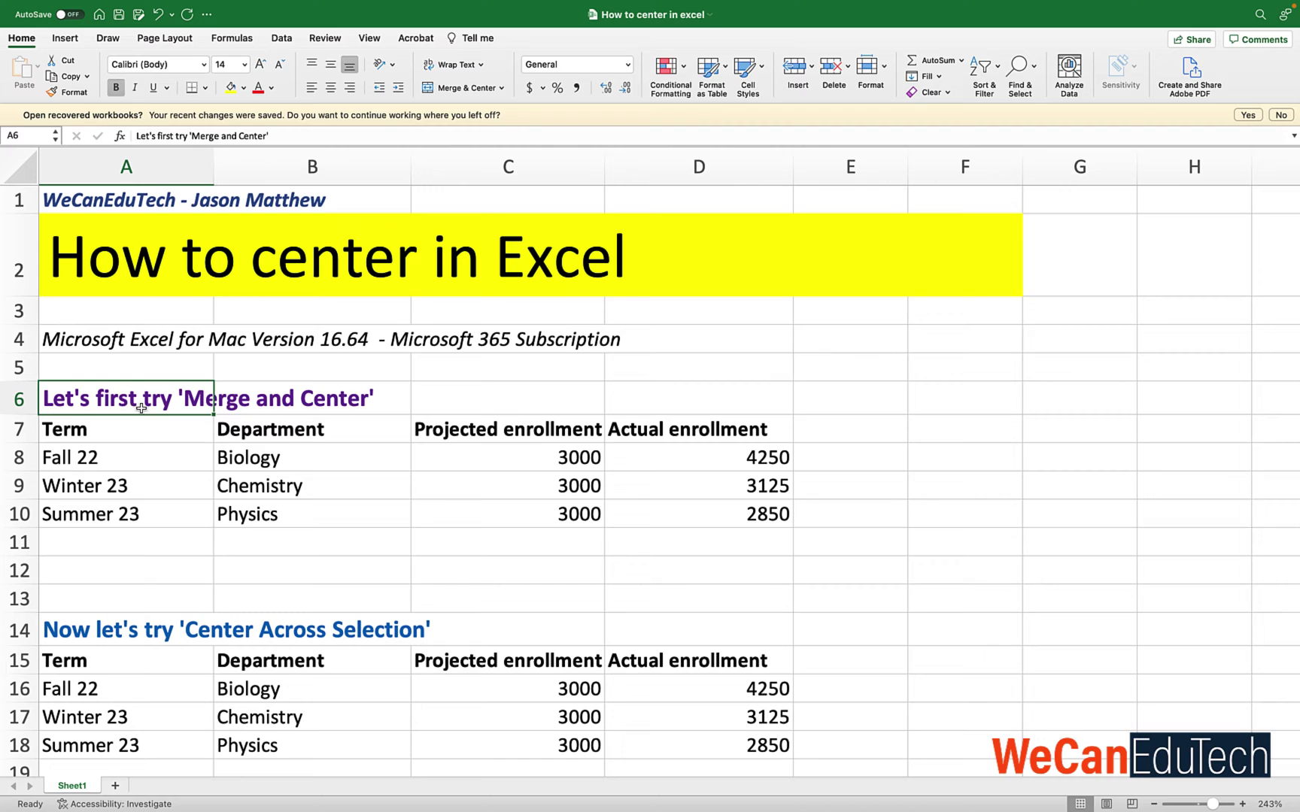
{"action": "left_click_drag", "start_coordinate": [135, 400], "coordinate": [673, 389]}
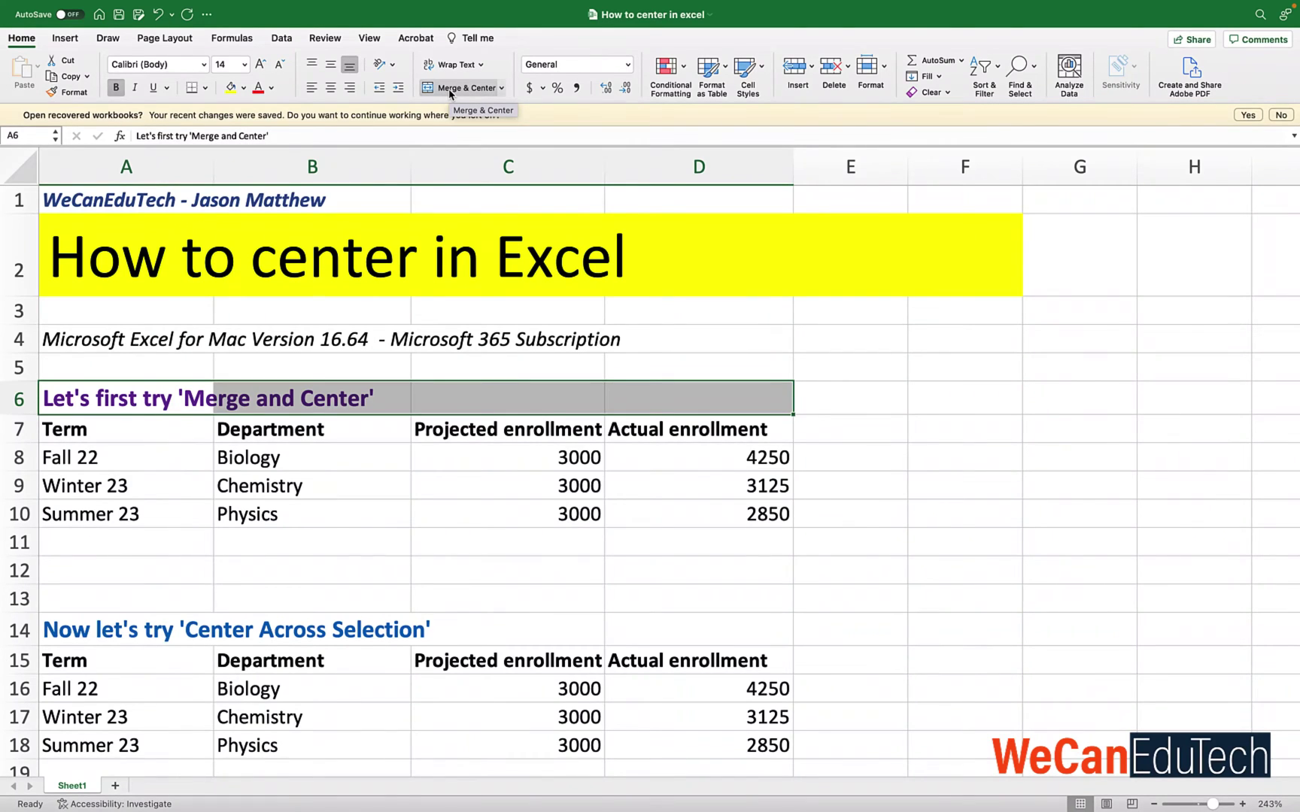
Apply Merge & Center to A6:D6 so the 'Merge and Center' title sits centered above the first table
{"action": "left_click", "coordinate": [450, 89]}
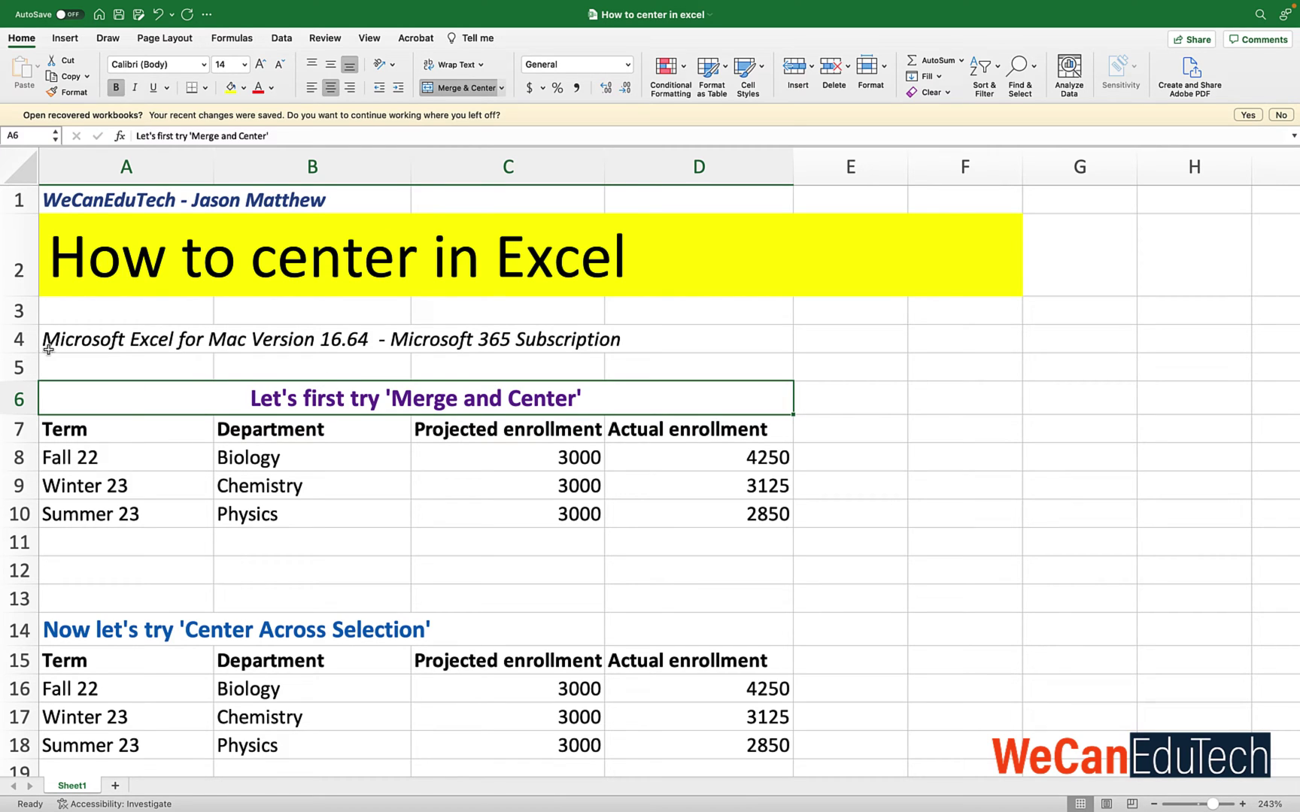
{"action": "left_click", "coordinate": [79, 366]}
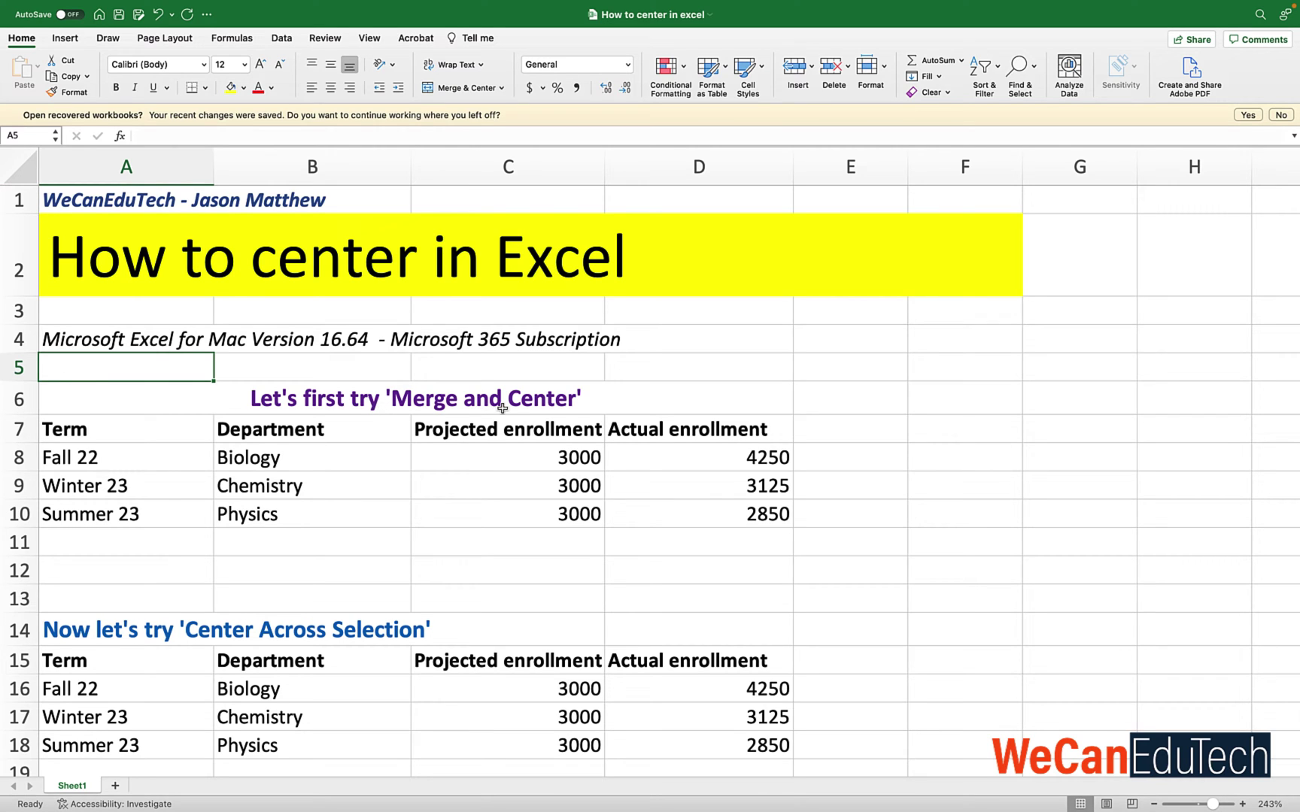
{"action": "left_click", "coordinate": [121, 396]}
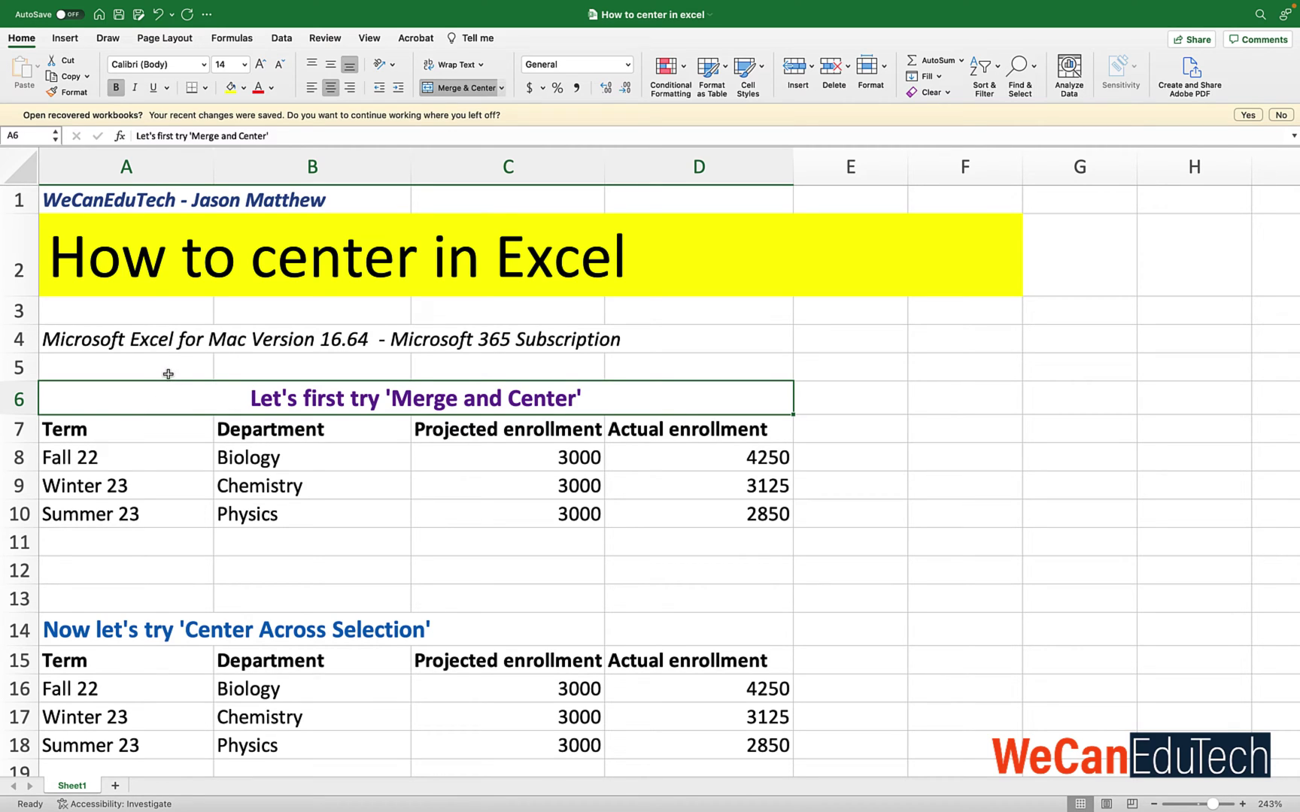
{"action": "left_click", "coordinate": [485, 362]}
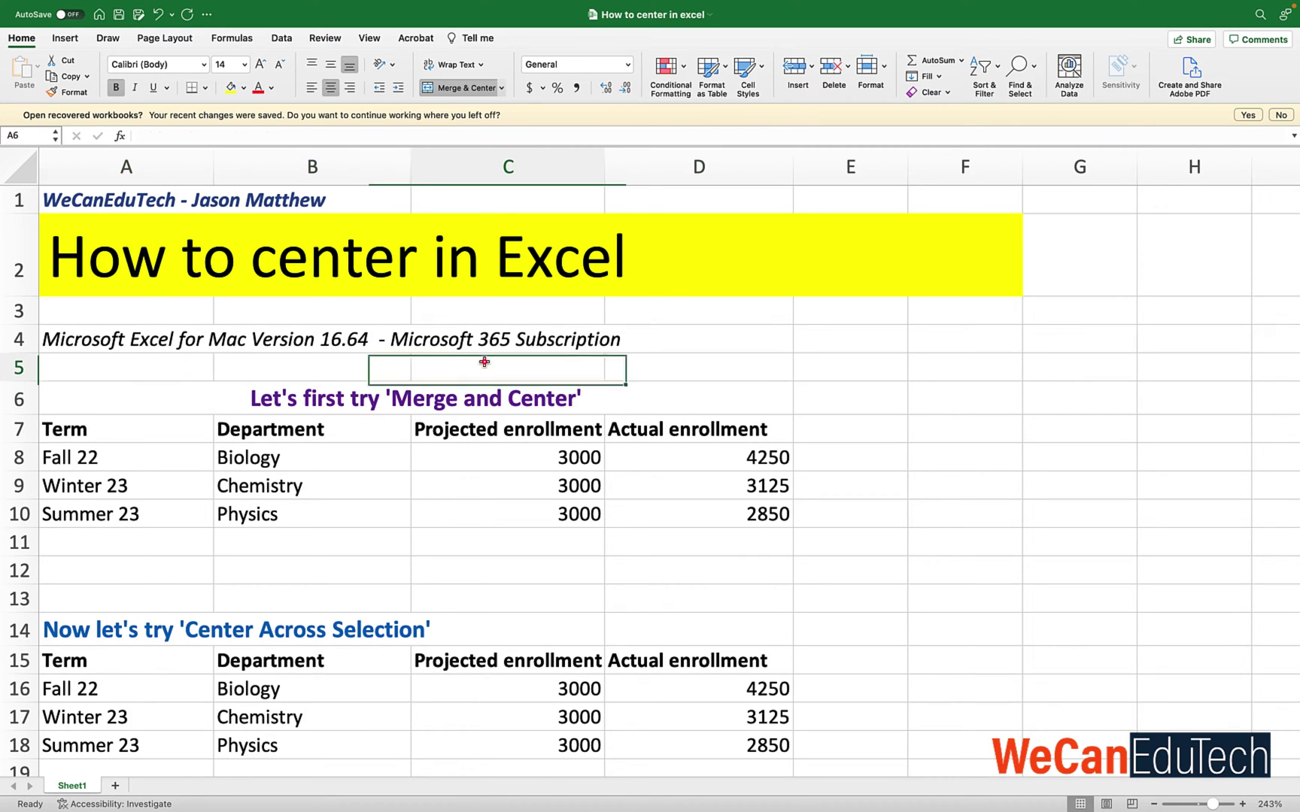
{"action": "left_click", "coordinate": [121, 401]}
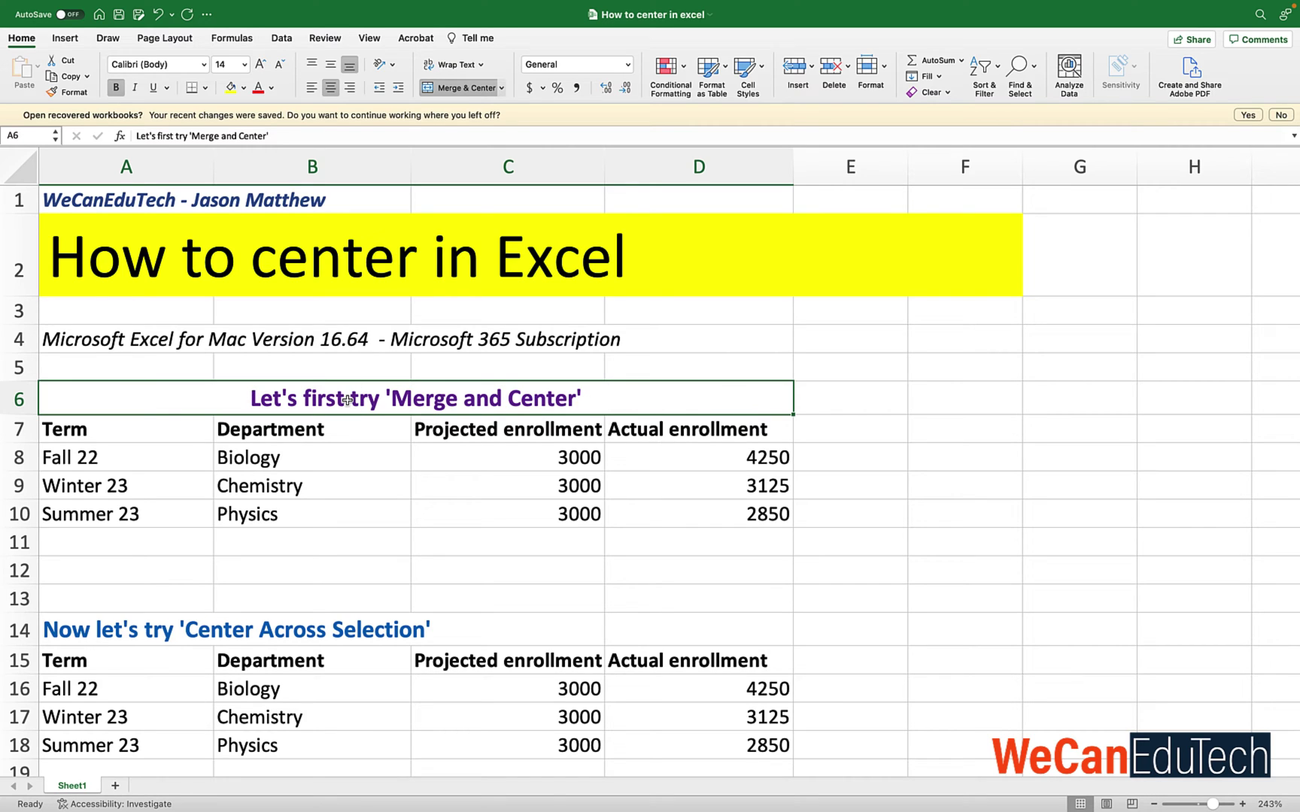
{"action": "left_click", "coordinate": [455, 89]}
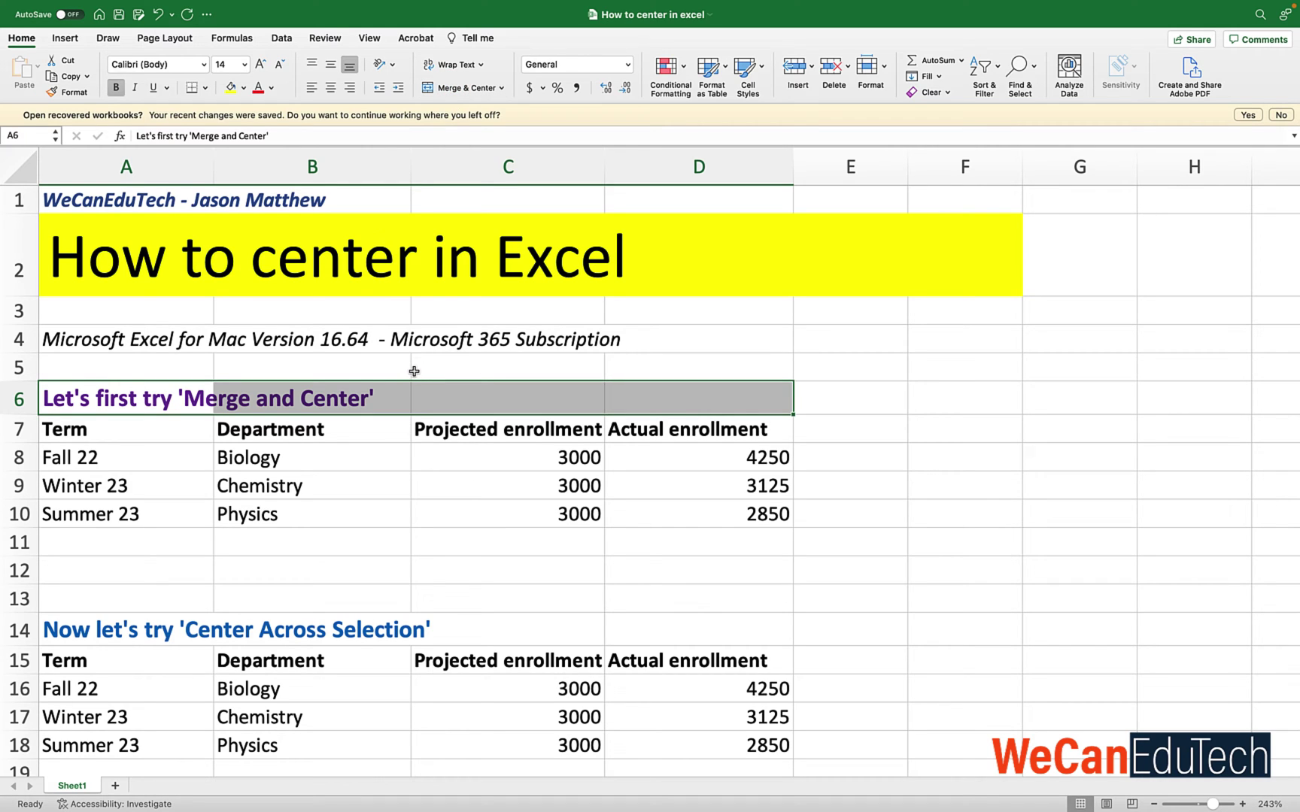
{"action": "left_click", "coordinate": [460, 88]}
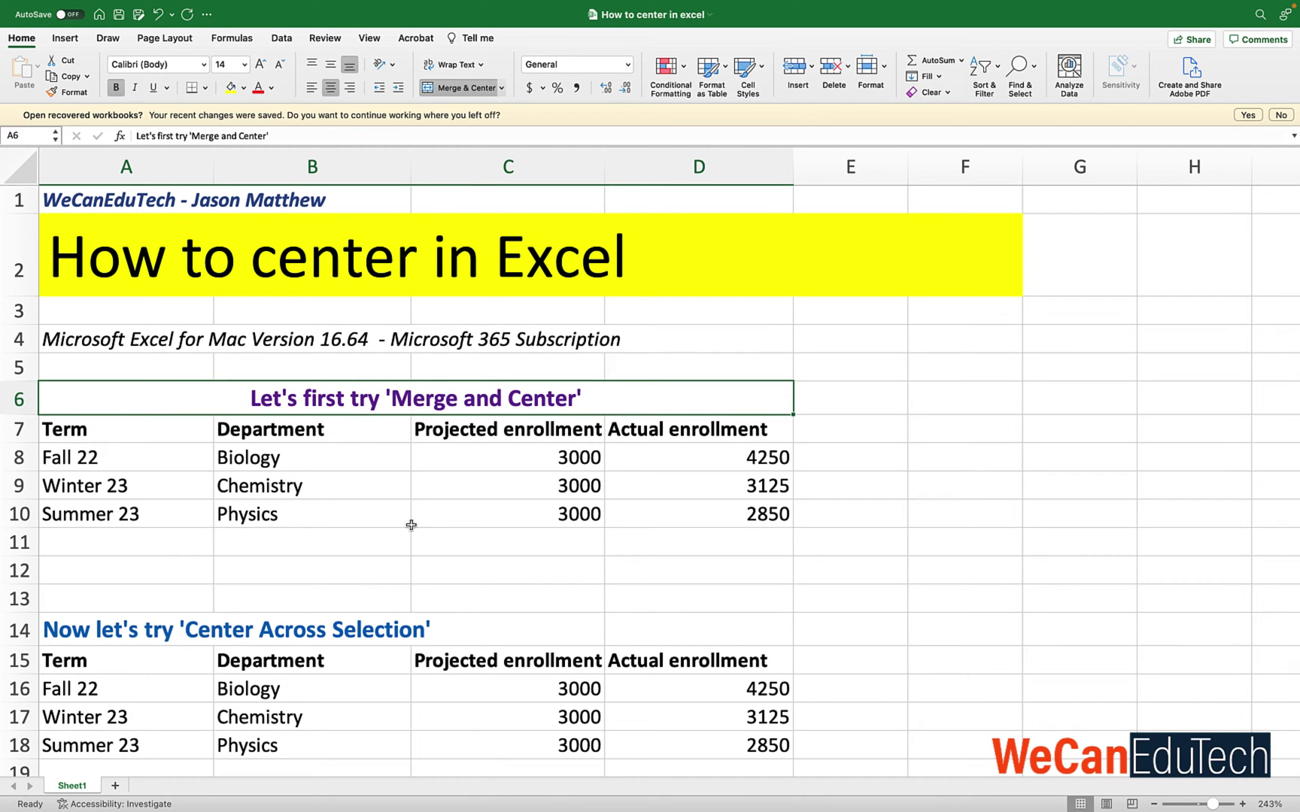
Select the second title across A14:D14 and open Format Cells with Cmd+1
{"action": "scroll", "coordinate": [411, 525], "scroll_direction": "down", "scroll_amount": 3}
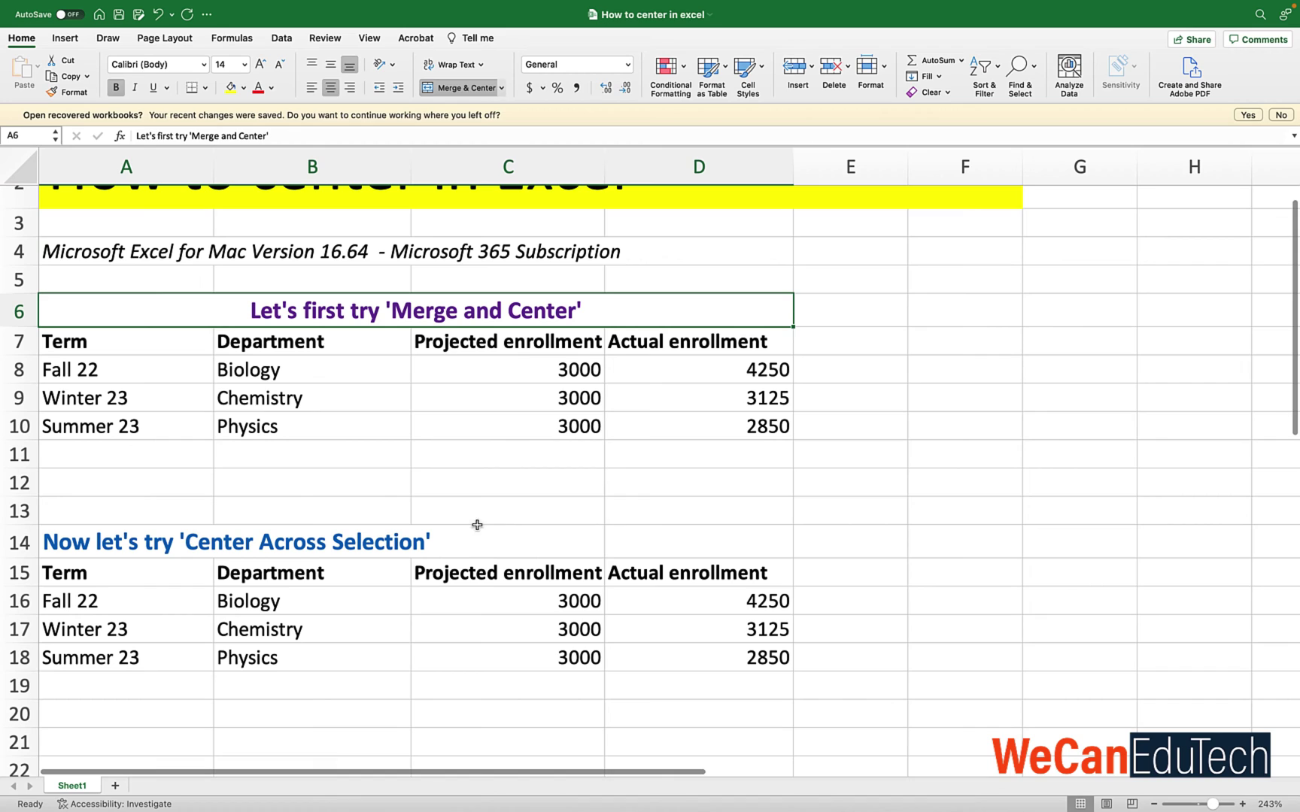
{"action": "left_click", "coordinate": [300, 485]}
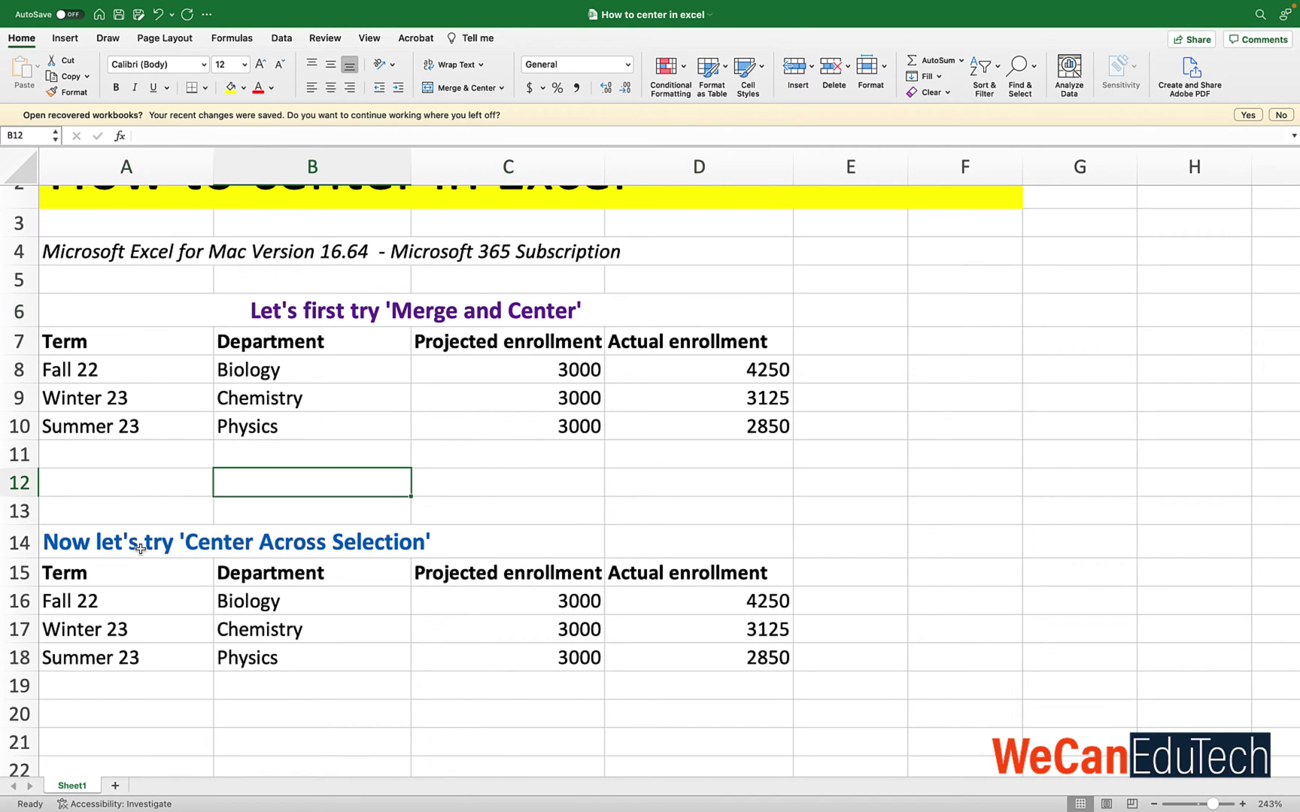
{"action": "left_click_drag", "start_coordinate": [138, 547], "coordinate": [668, 551]}
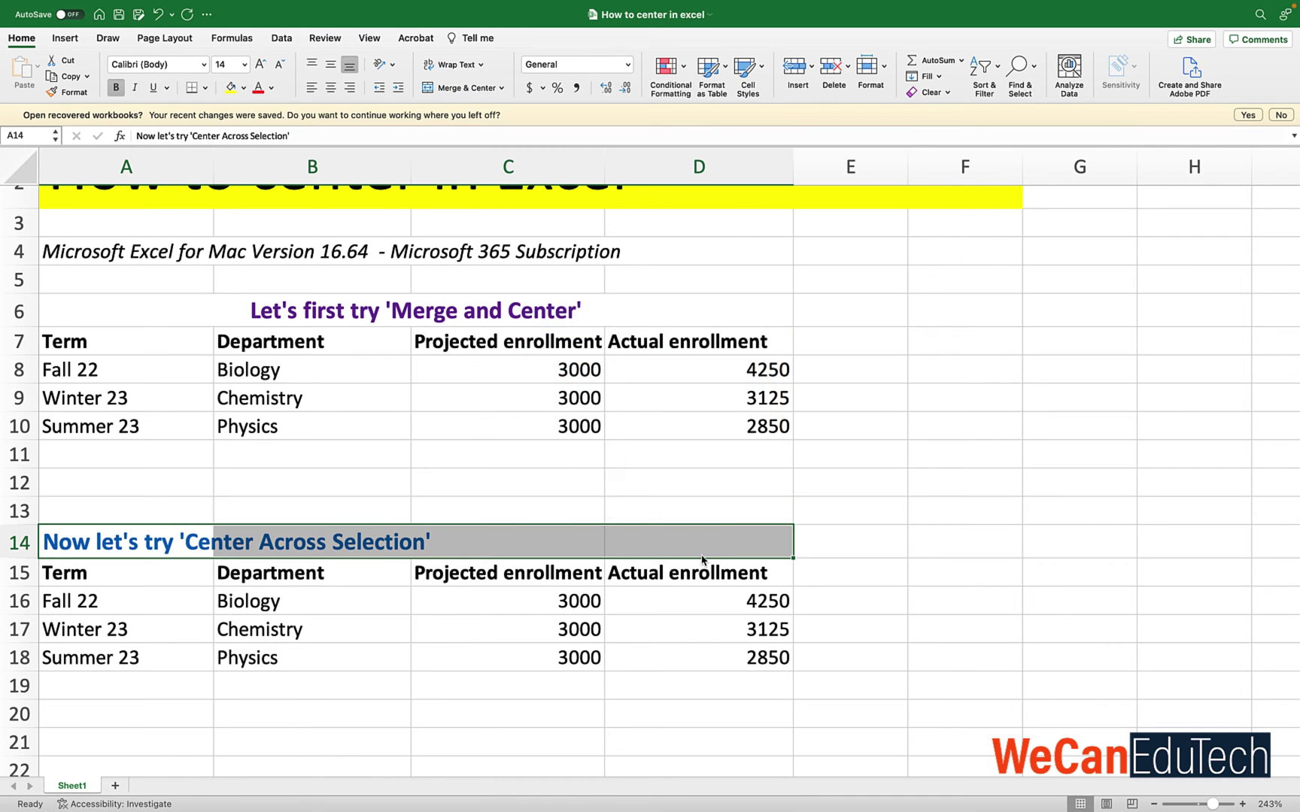
{"action": "key", "text": "super+1"}
{"action": "left_click", "coordinate": [546, 131]}
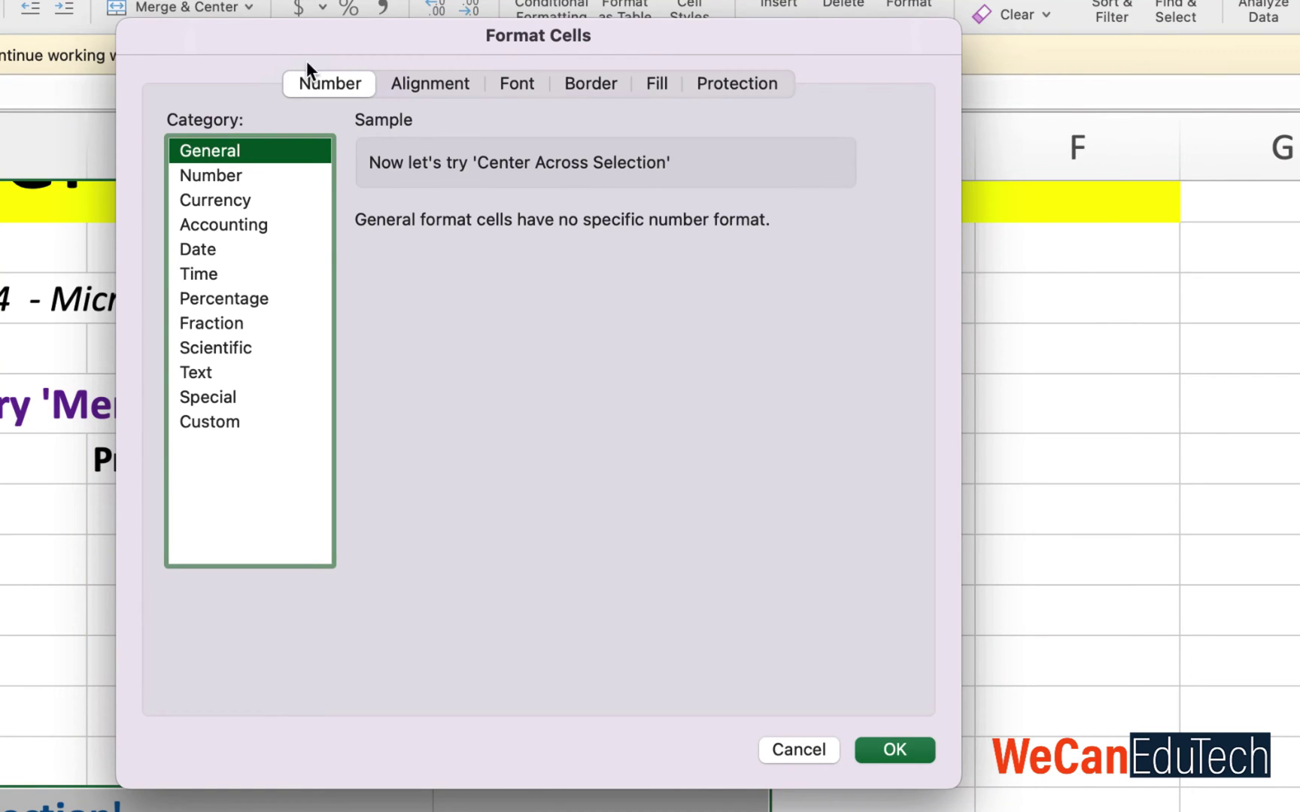
Set A14:D14's horizontal alignment to Center Across Selection and apply it
{"action": "left_click_drag", "start_coordinate": [267, 40], "coordinate": [768, 0]}
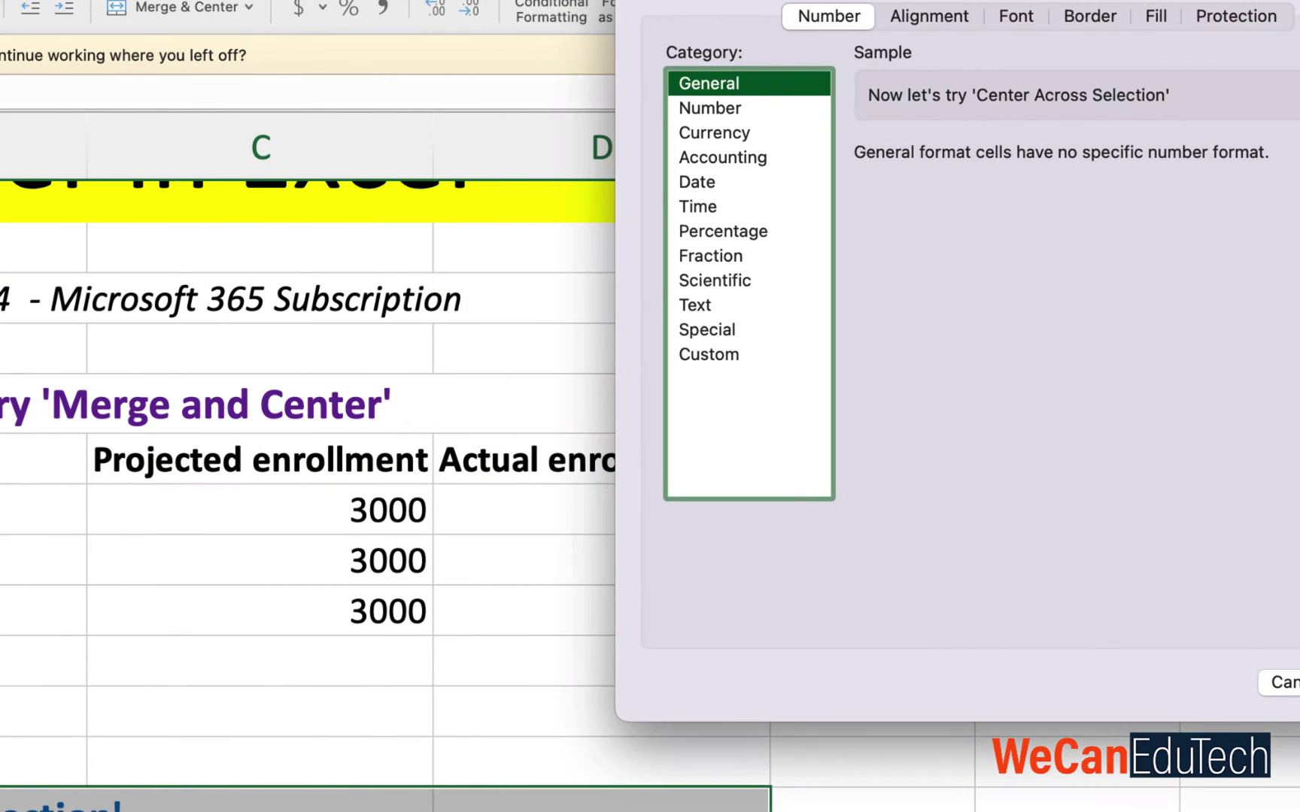
{"action": "left_click", "coordinate": [917, 14]}
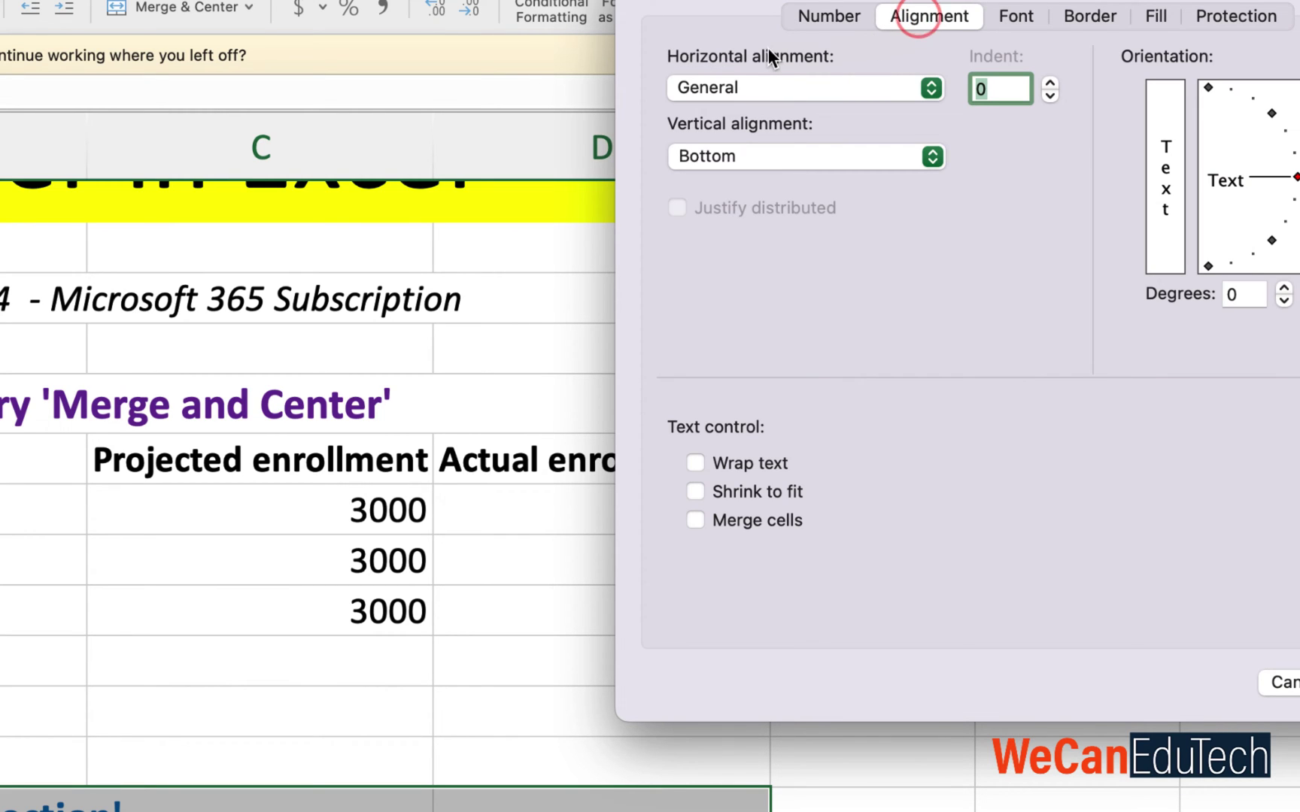
{"action": "left_click", "coordinate": [931, 89]}
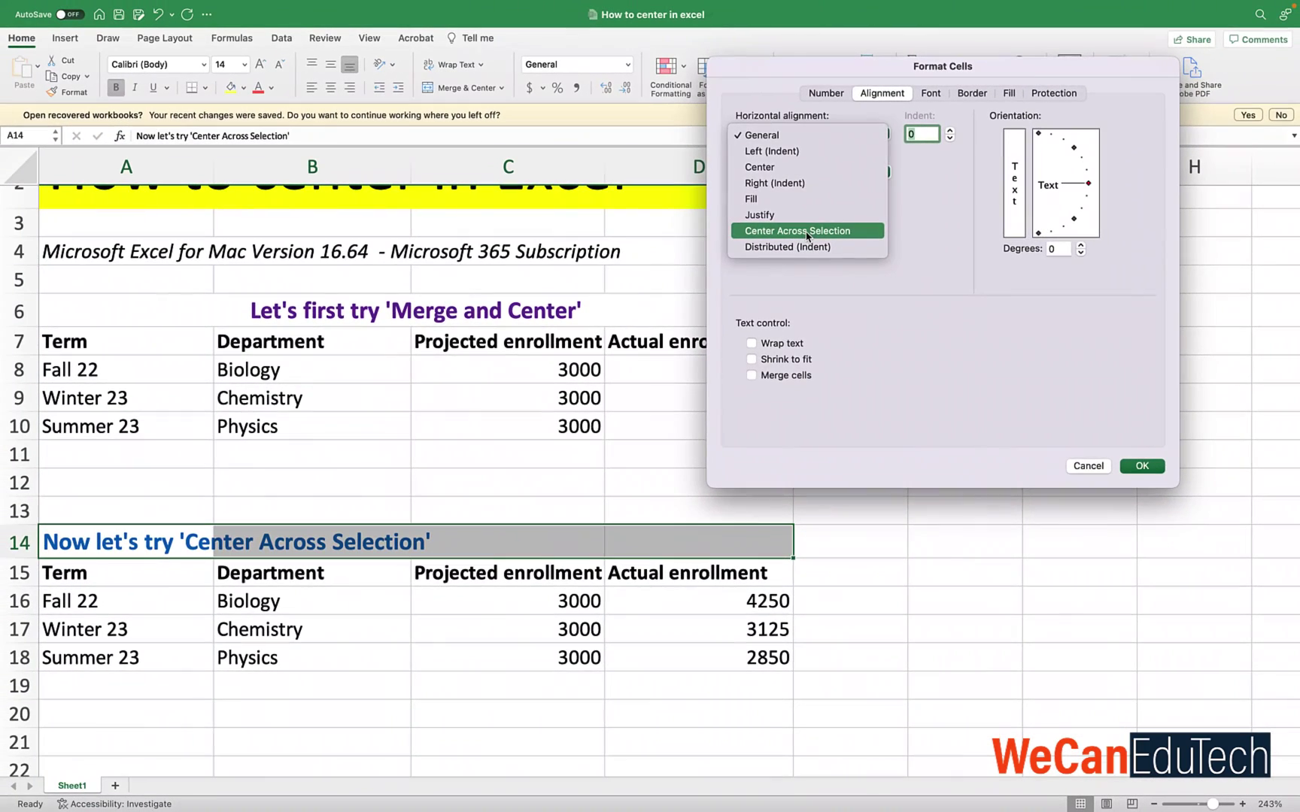
{"action": "left_click", "coordinate": [806, 235]}
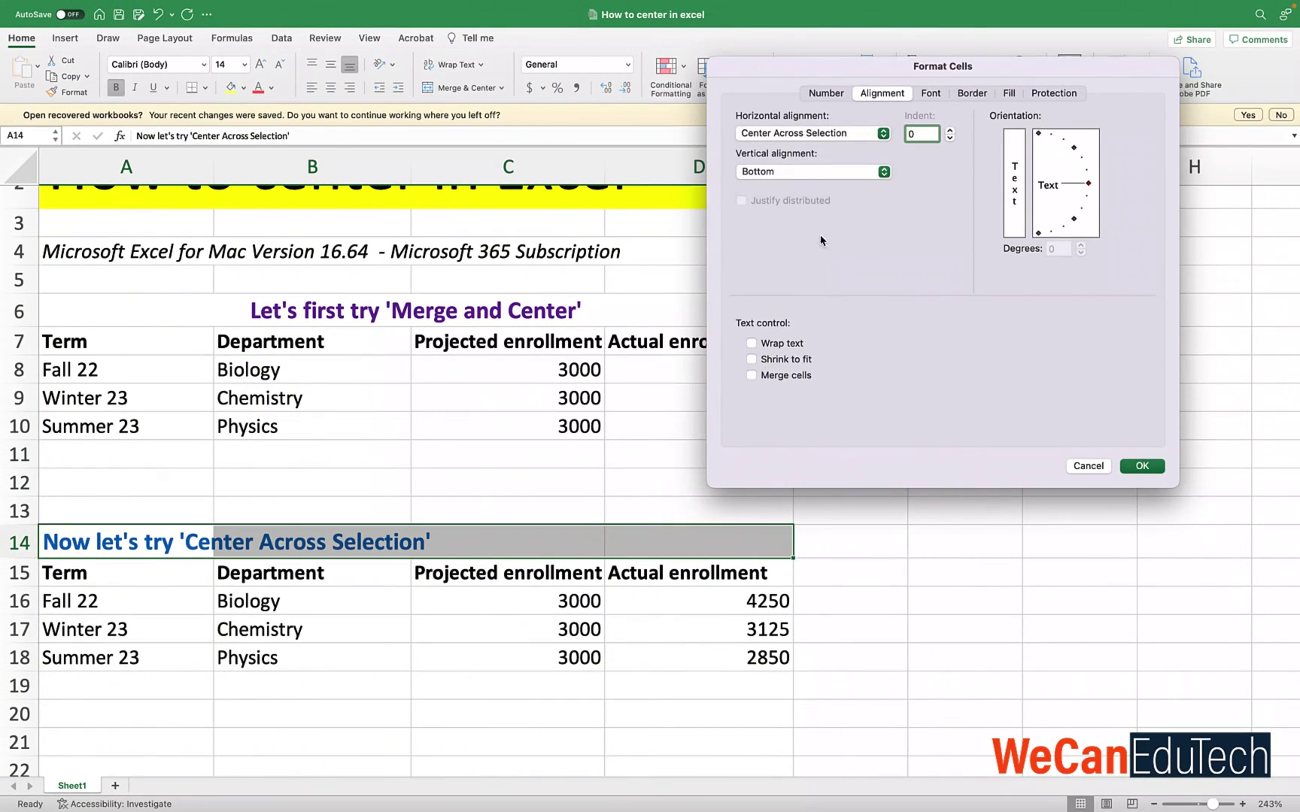
{"action": "left_click", "coordinate": [1140, 467]}
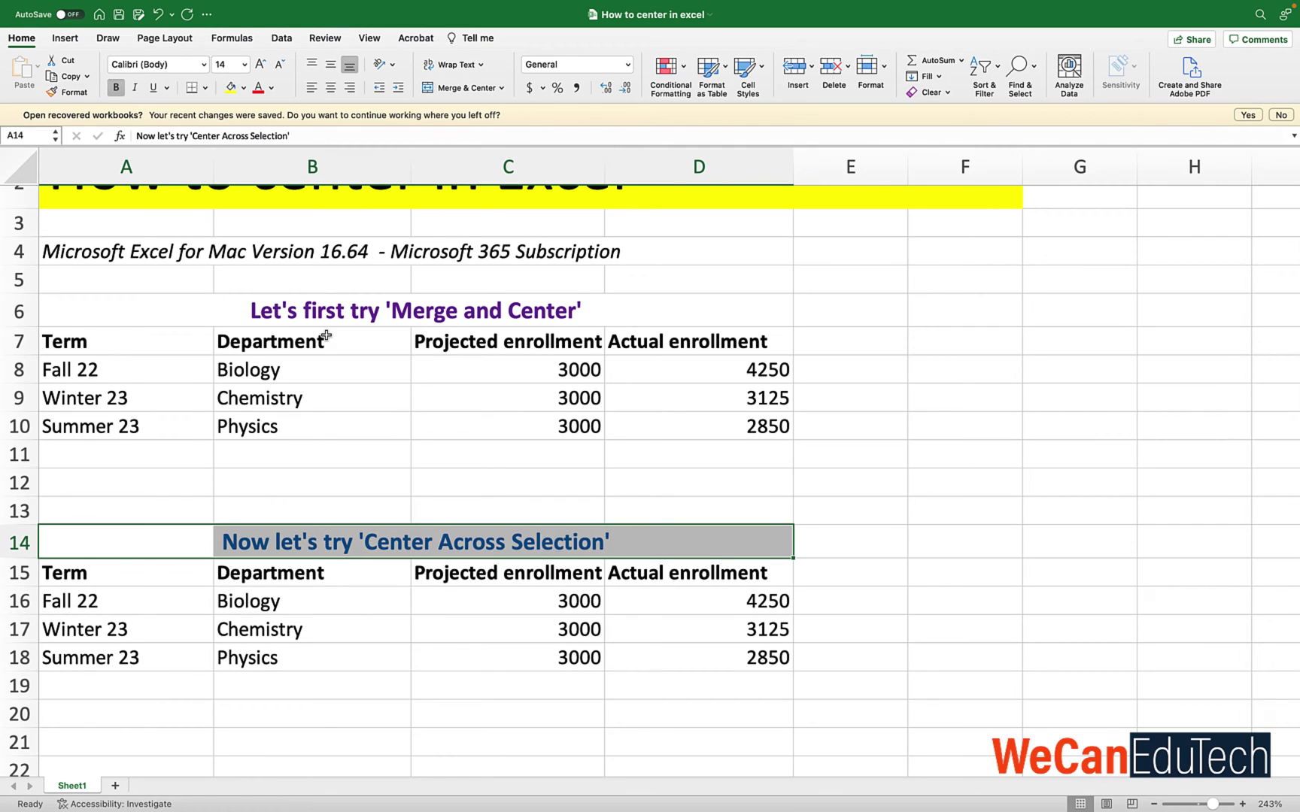
{"action": "left_click", "coordinate": [372, 489]}
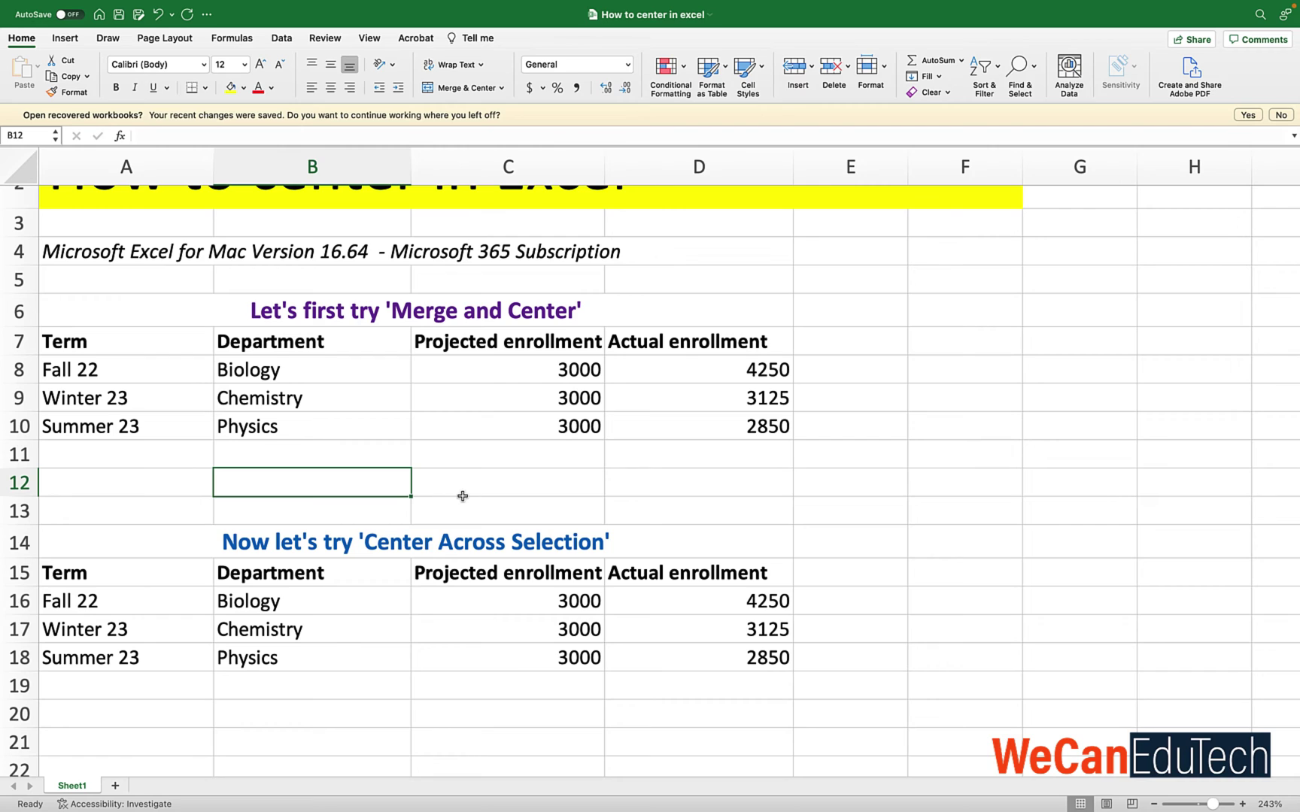
{"action": "left_click", "coordinate": [138, 541]}
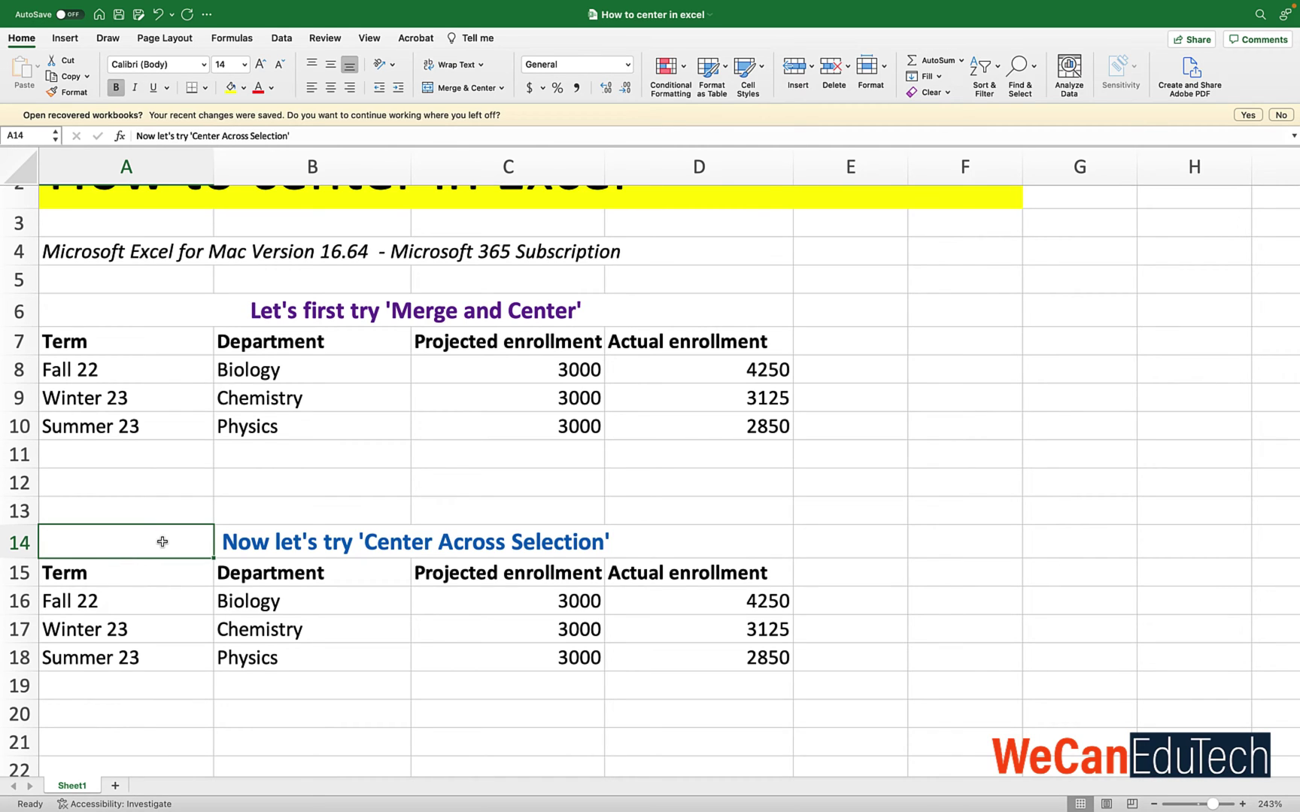
{"action": "left_click", "coordinate": [308, 541]}
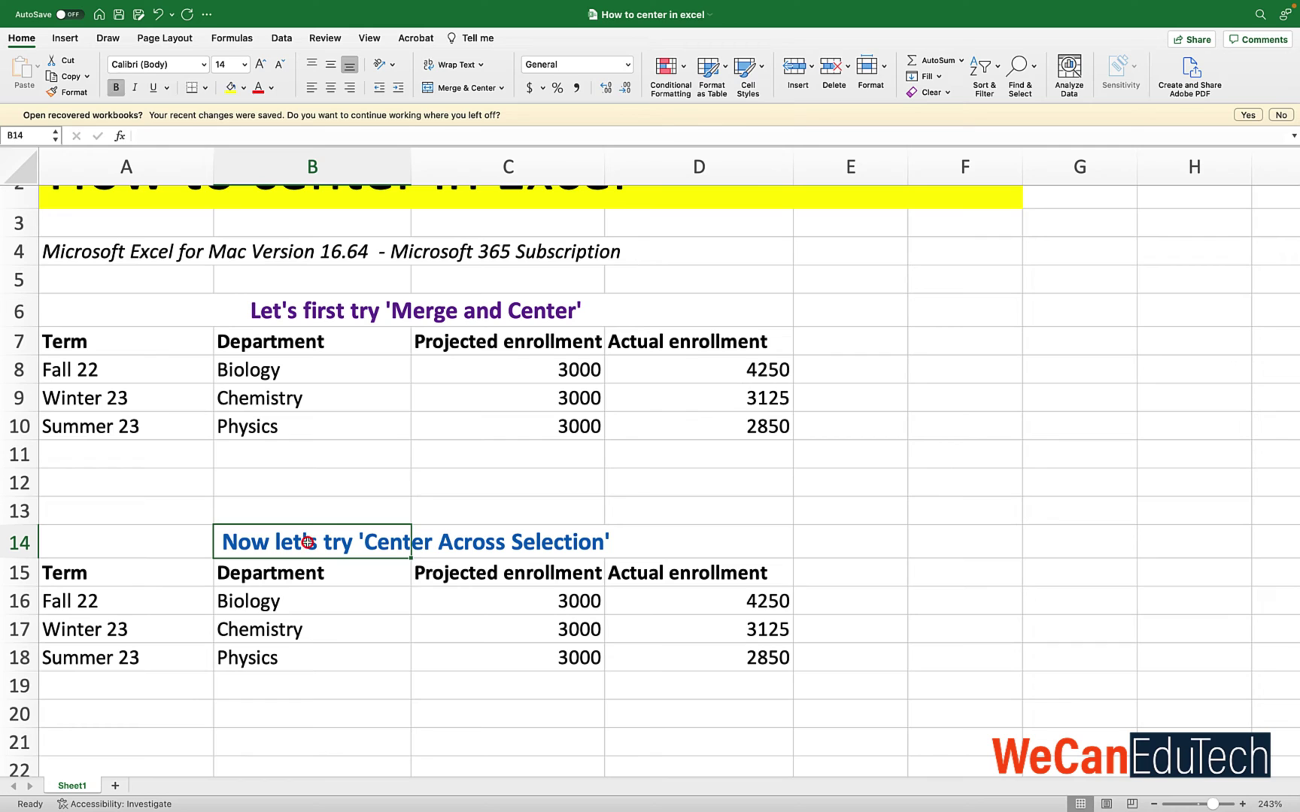
{"action": "left_click", "coordinate": [467, 542]}
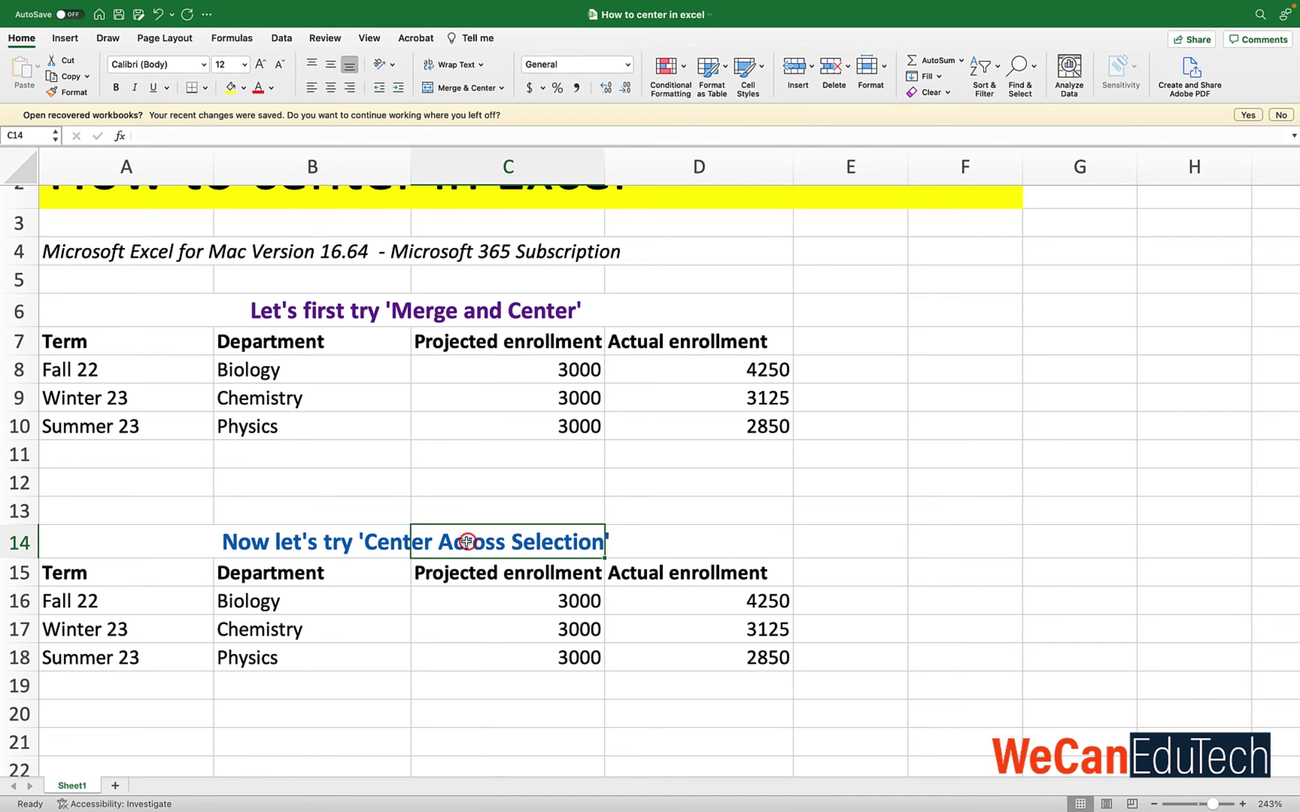
{"action": "left_click", "coordinate": [669, 543]}
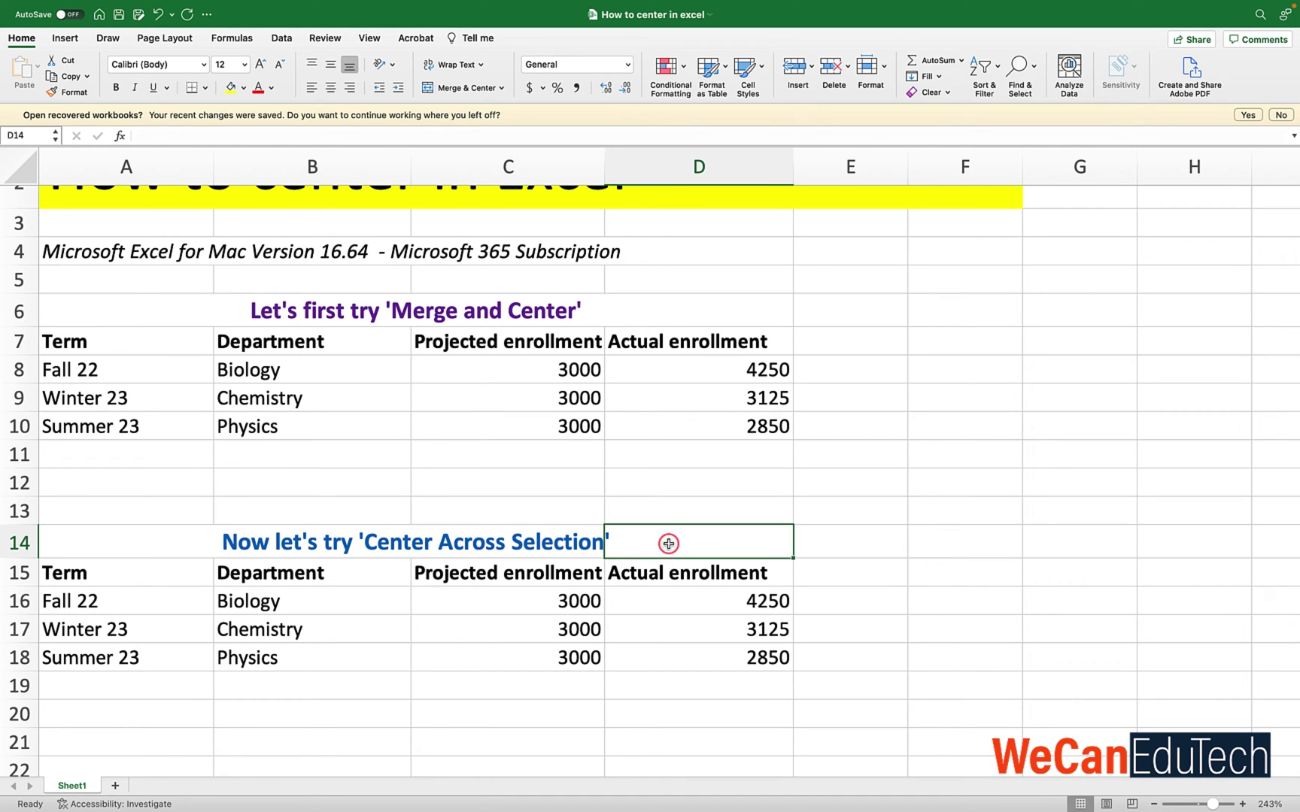
{"action": "left_click", "coordinate": [505, 543]}
{"action": "left_click", "coordinate": [348, 543]}
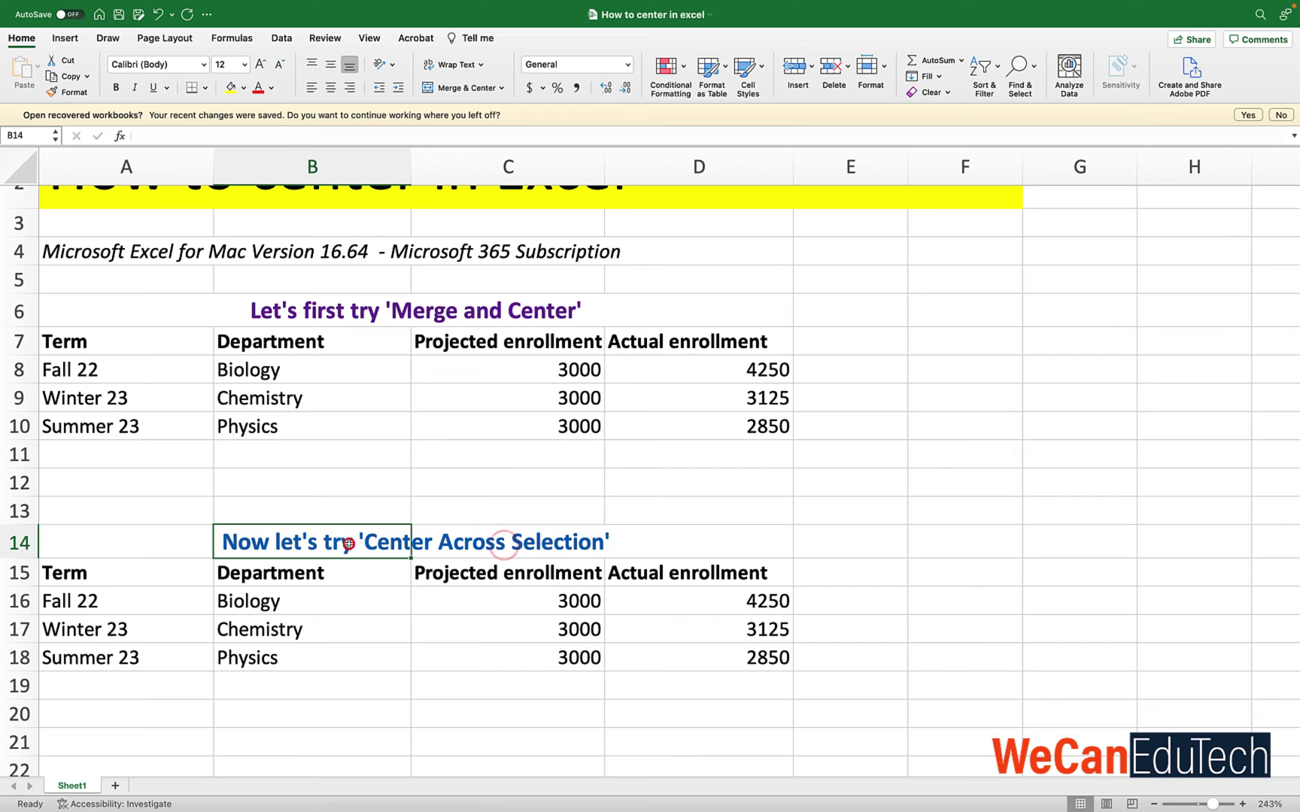
{"action": "left_click", "coordinate": [190, 541]}
{"action": "left_click", "coordinate": [336, 543]}
{"action": "left_click", "coordinate": [489, 540]}
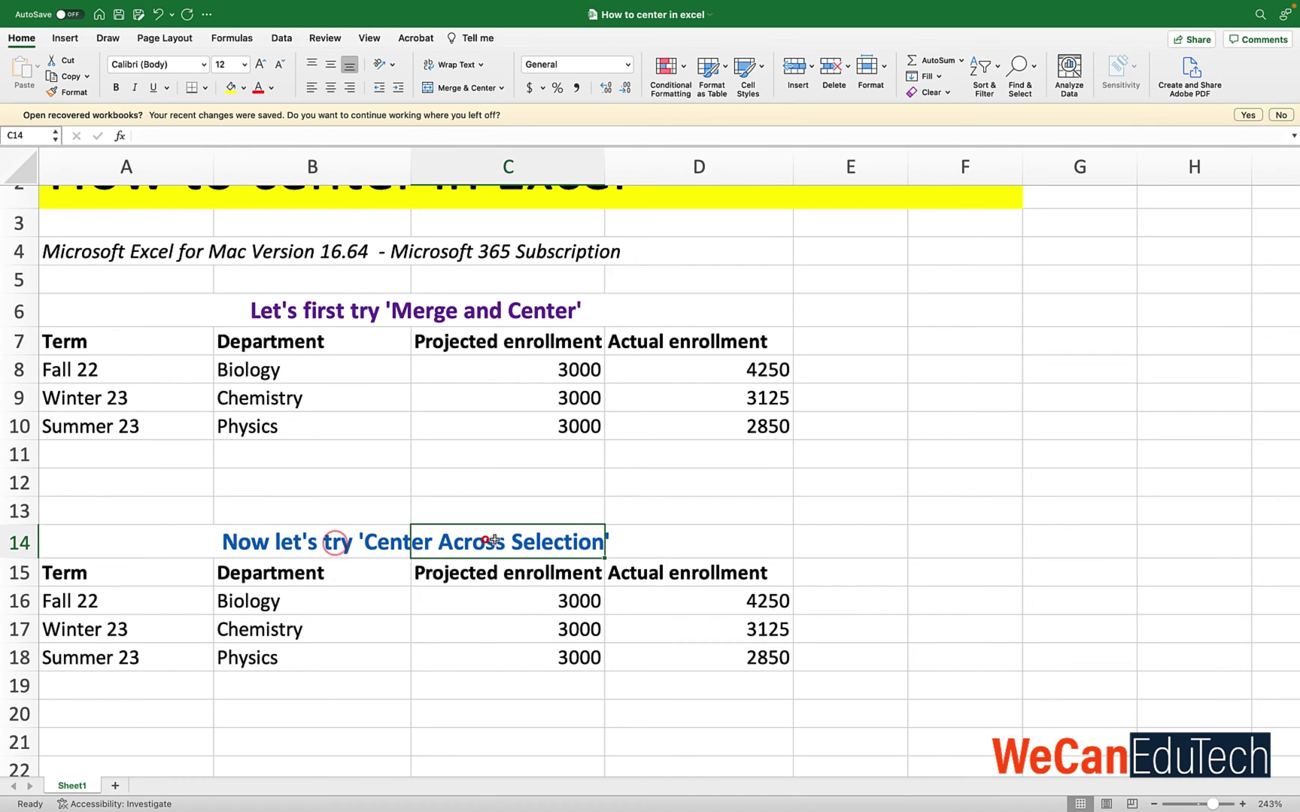
{"action": "left_click", "coordinate": [628, 537]}
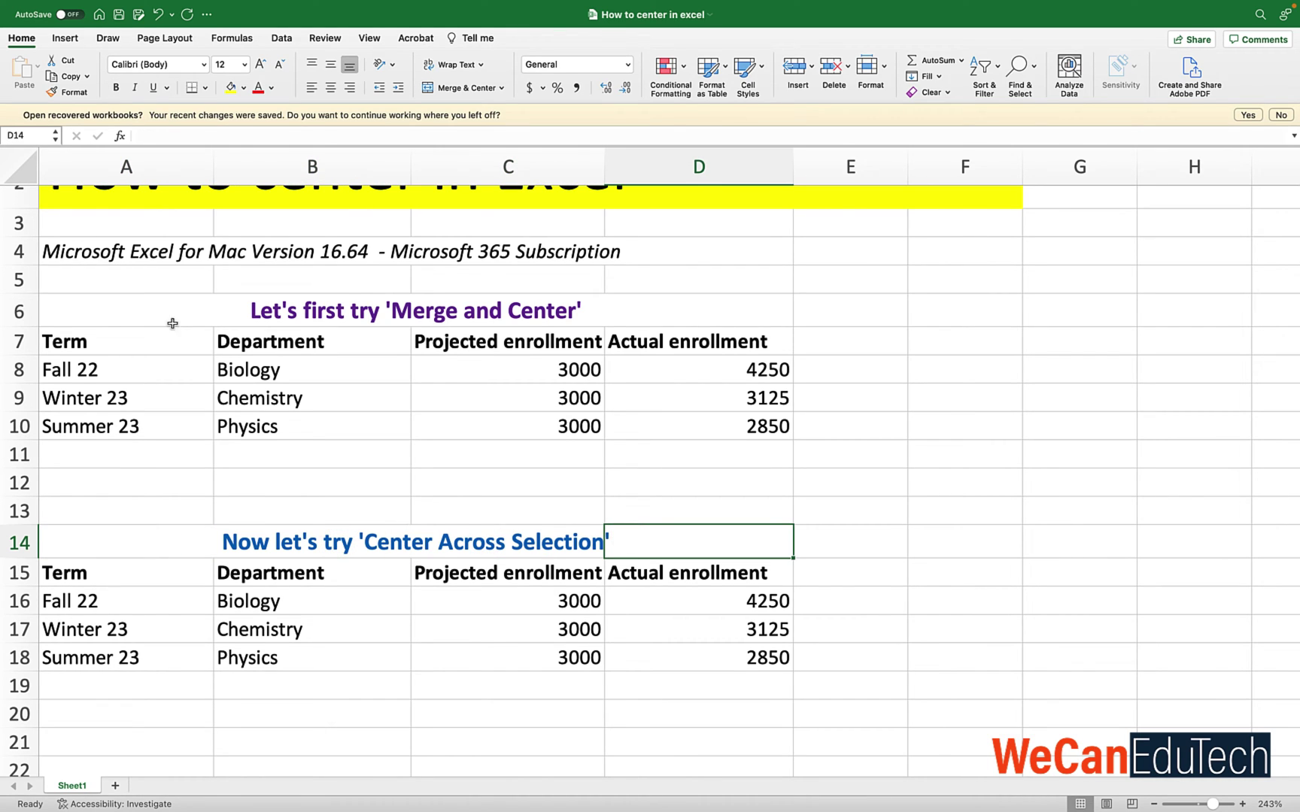
{"action": "left_click", "coordinate": [70, 310]}
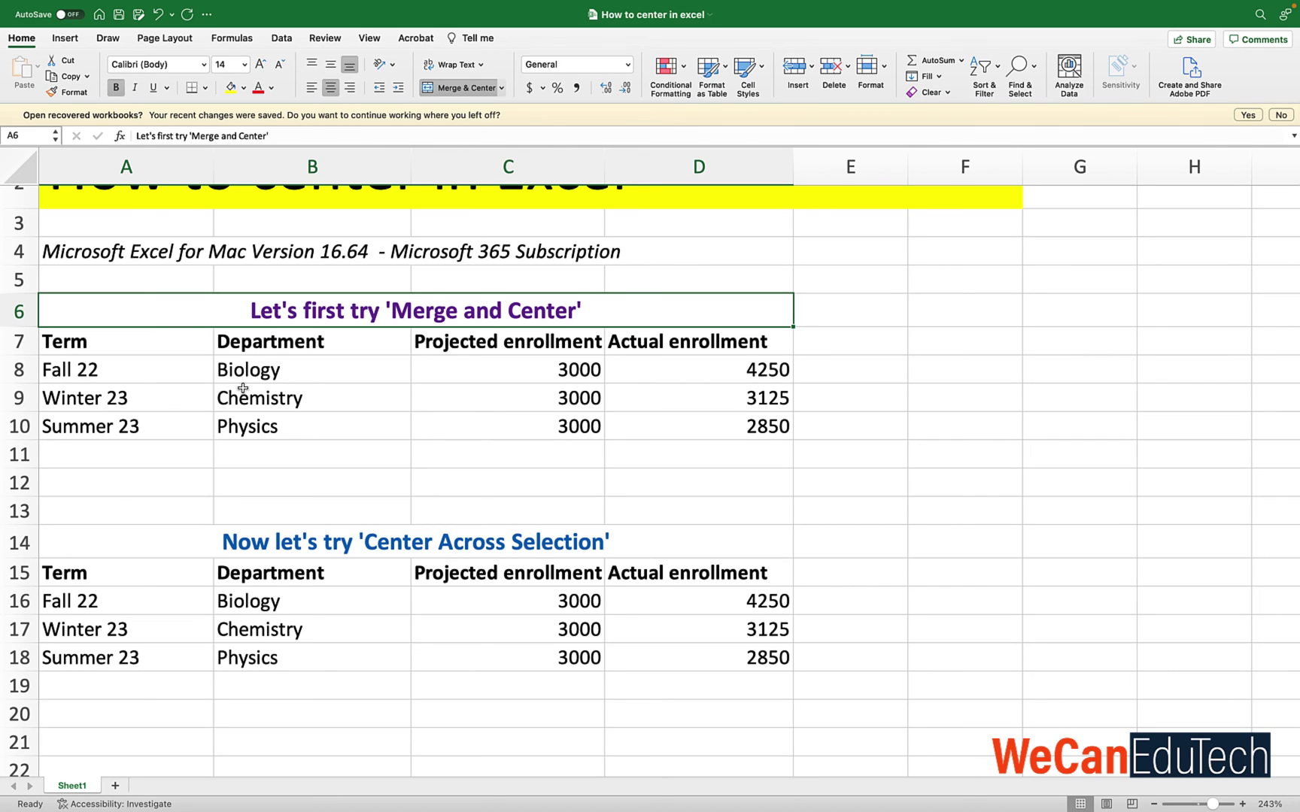
{"action": "left_click", "coordinate": [137, 538]}
{"action": "left_click", "coordinate": [275, 542]}
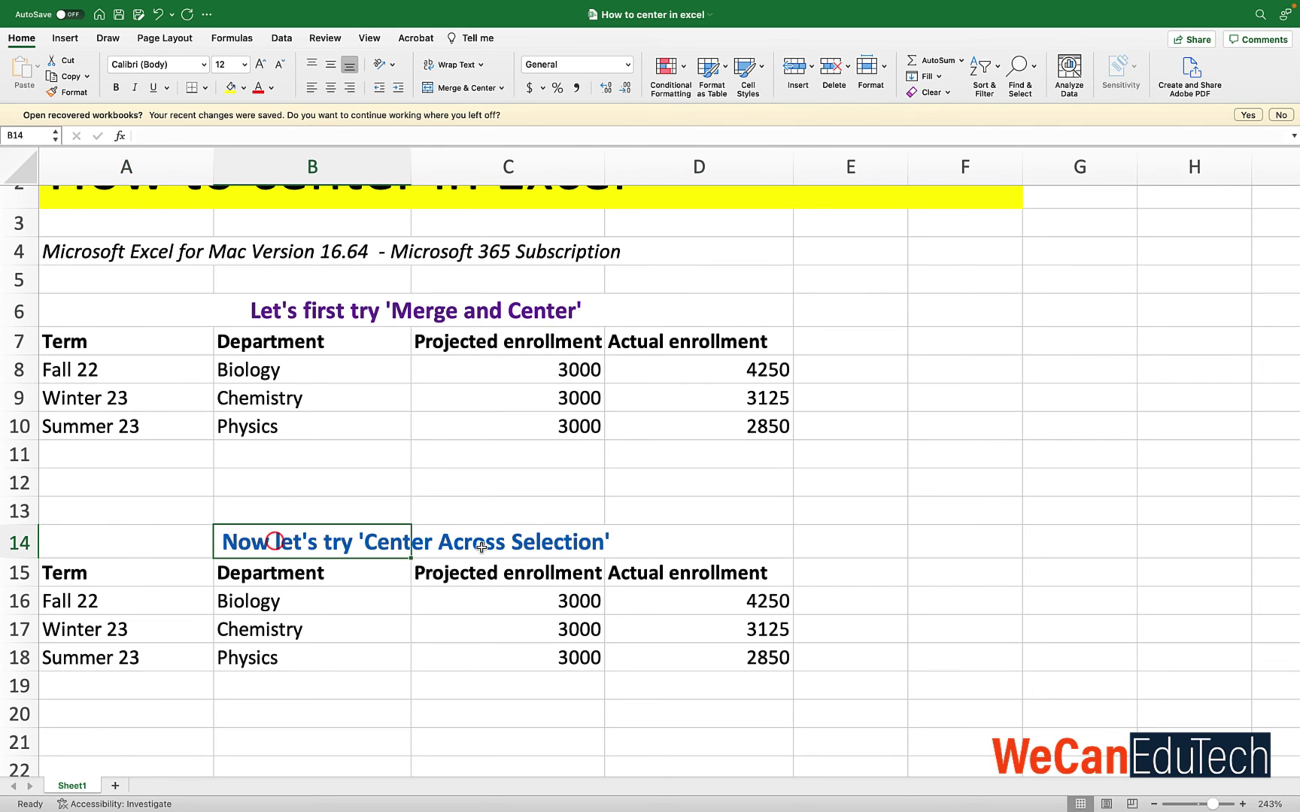
{"action": "key", "text": "Right"}
{"action": "left_click", "coordinate": [654, 541]}
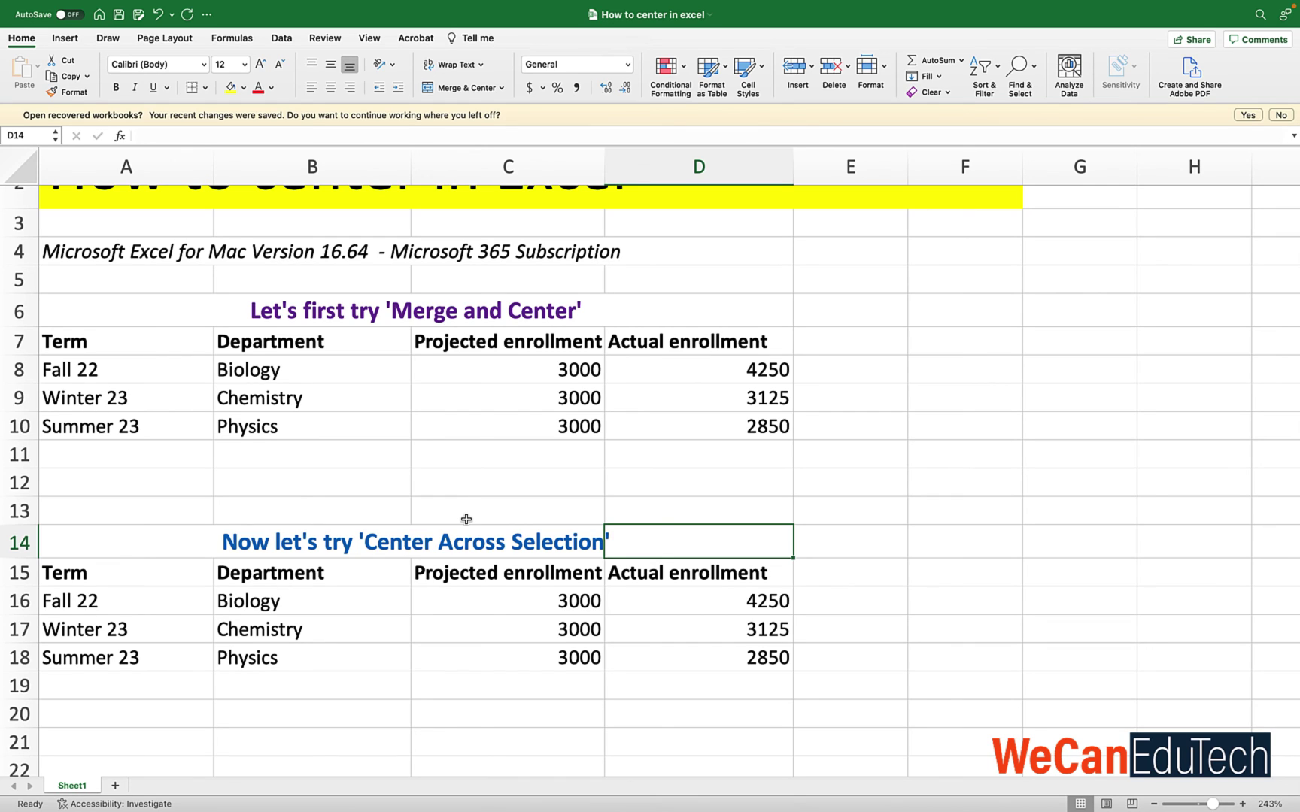
Delete the 'Merge and Center' title text from merged cell A6
{"action": "left_click", "coordinate": [87, 311]}
{"action": "key", "text": "Delete"}
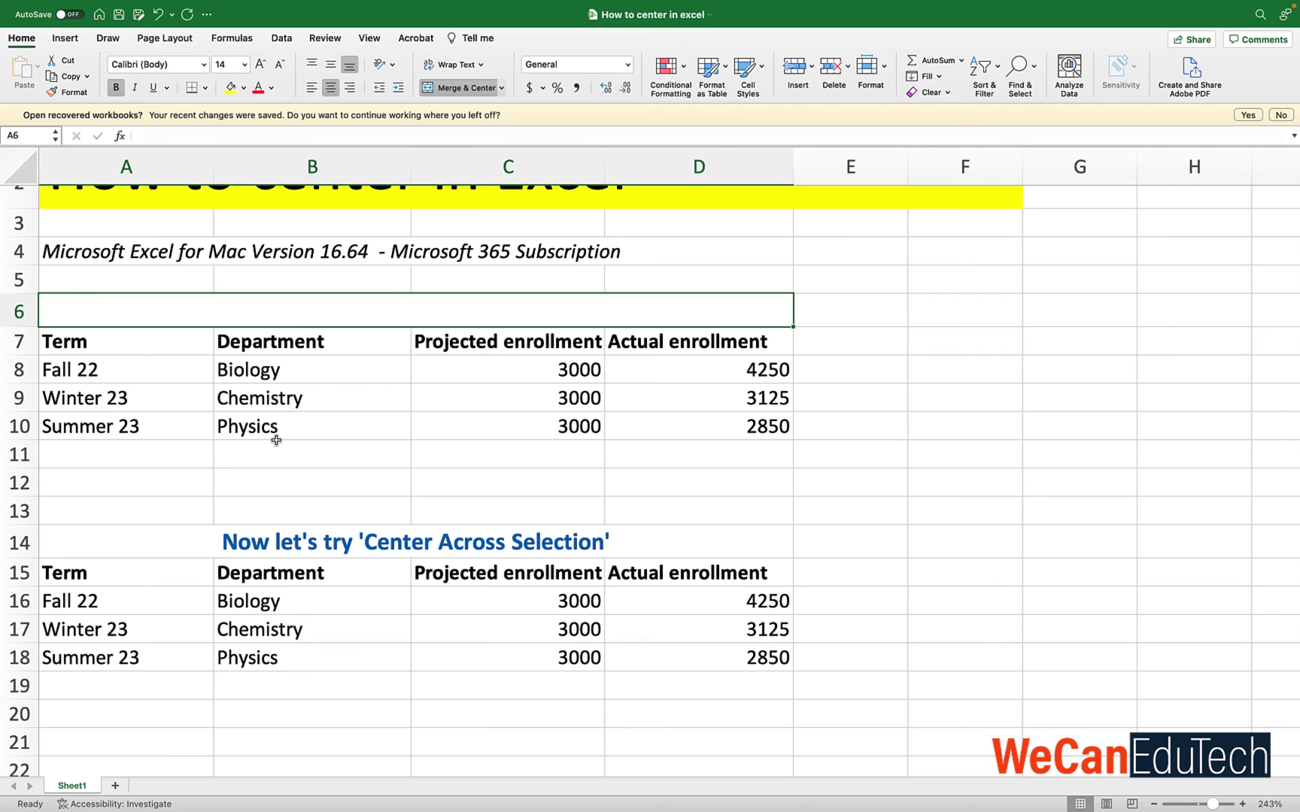
{"action": "left_click", "coordinate": [344, 375]}
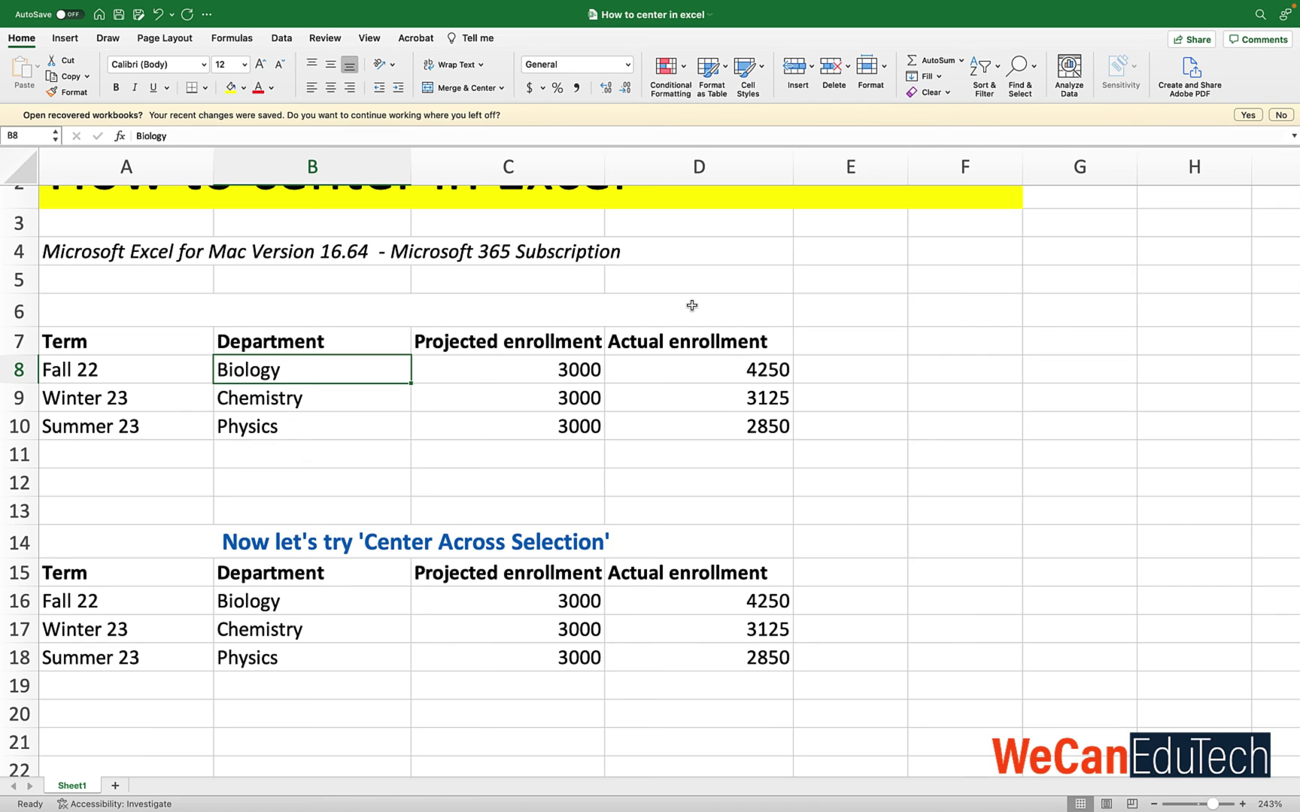
Unmerge row 6 back into separate cells A6, B6, C6 and D6
{"action": "left_click", "coordinate": [143, 318]}
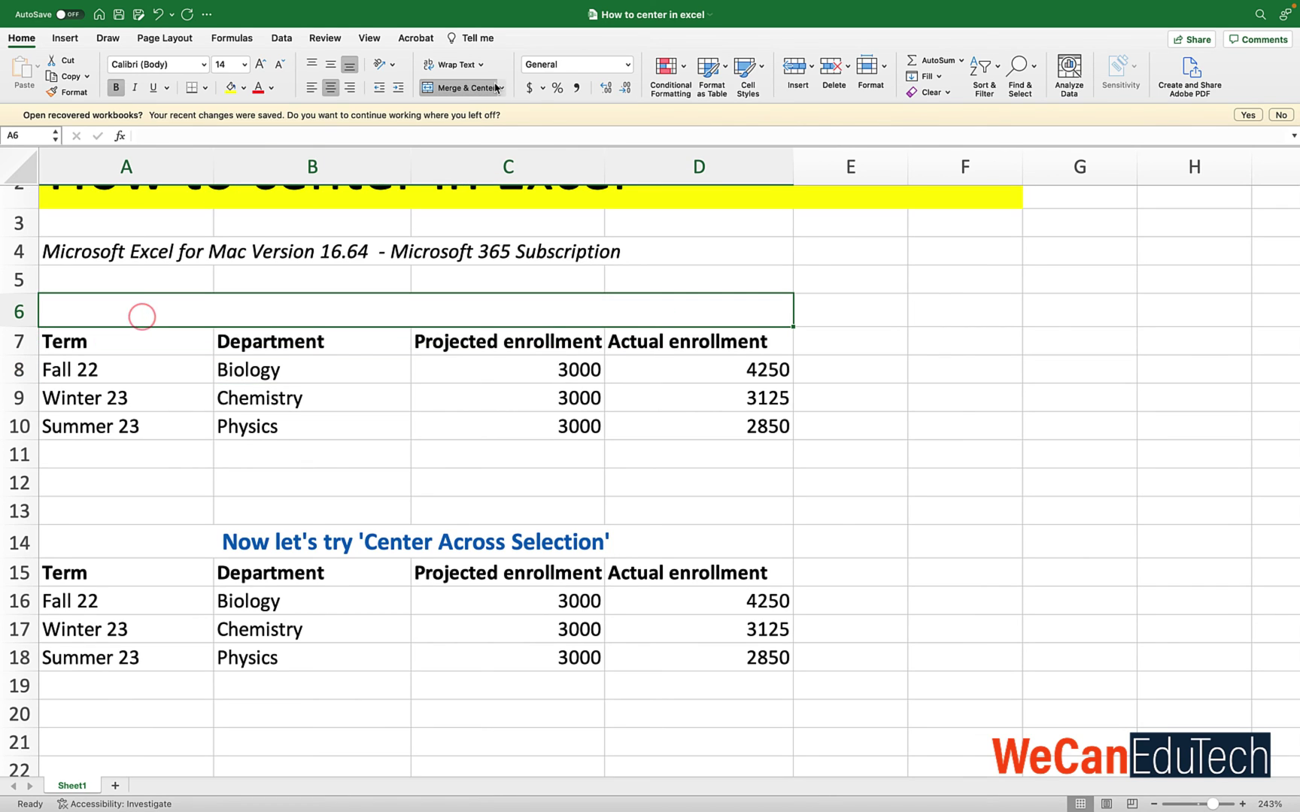
{"action": "left_click", "coordinate": [472, 87]}
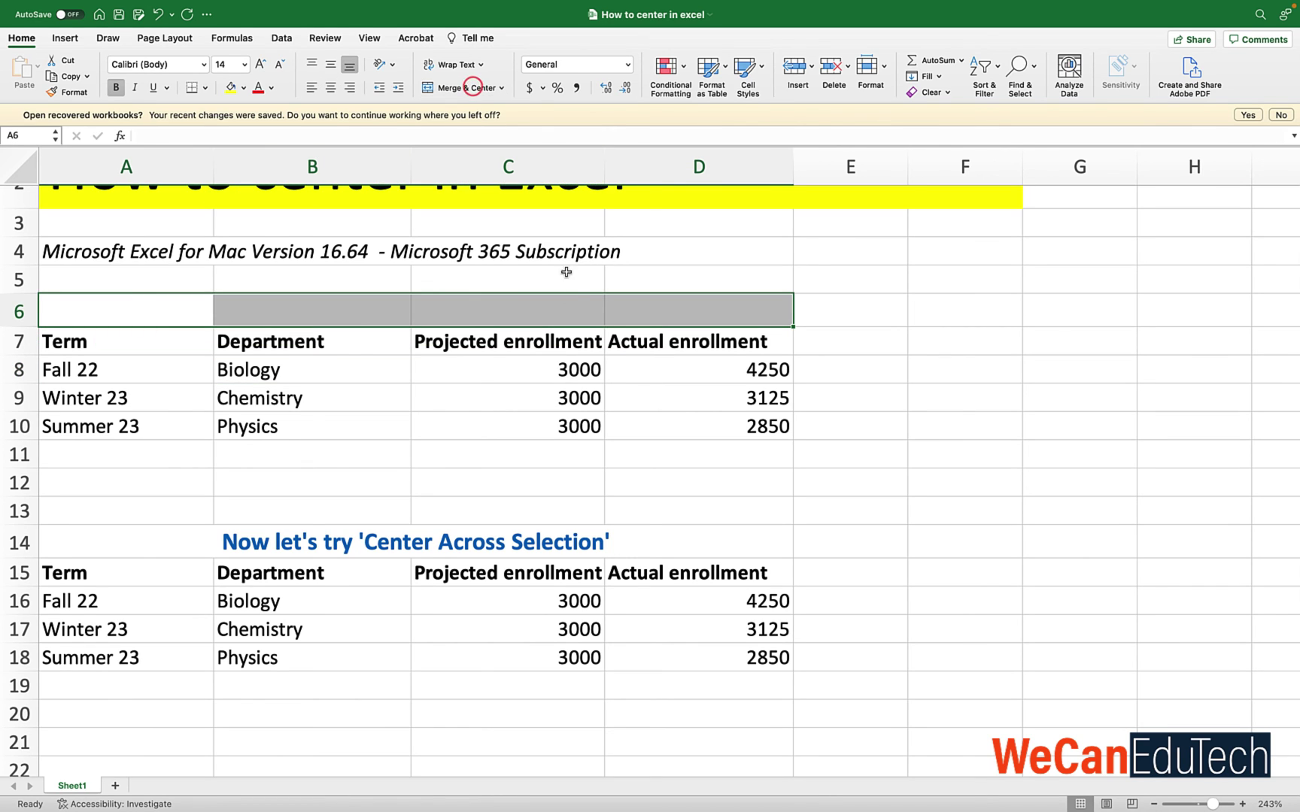
{"action": "left_click", "coordinate": [505, 305]}
{"action": "left_click", "coordinate": [139, 315]}
{"action": "left_click", "coordinate": [299, 314]}
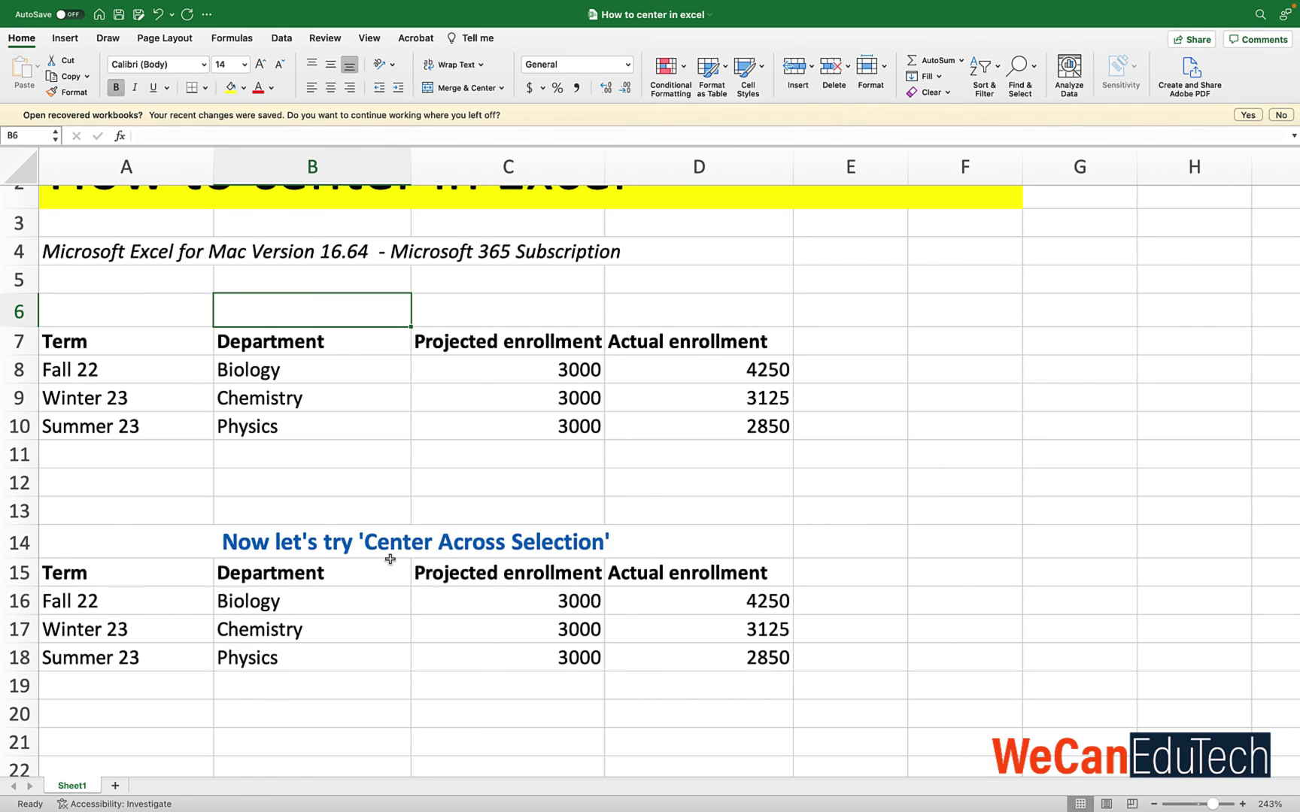
Delete the heading in A14 and confirm B14, C14 and D14 are empty
{"action": "left_click", "coordinate": [98, 547]}
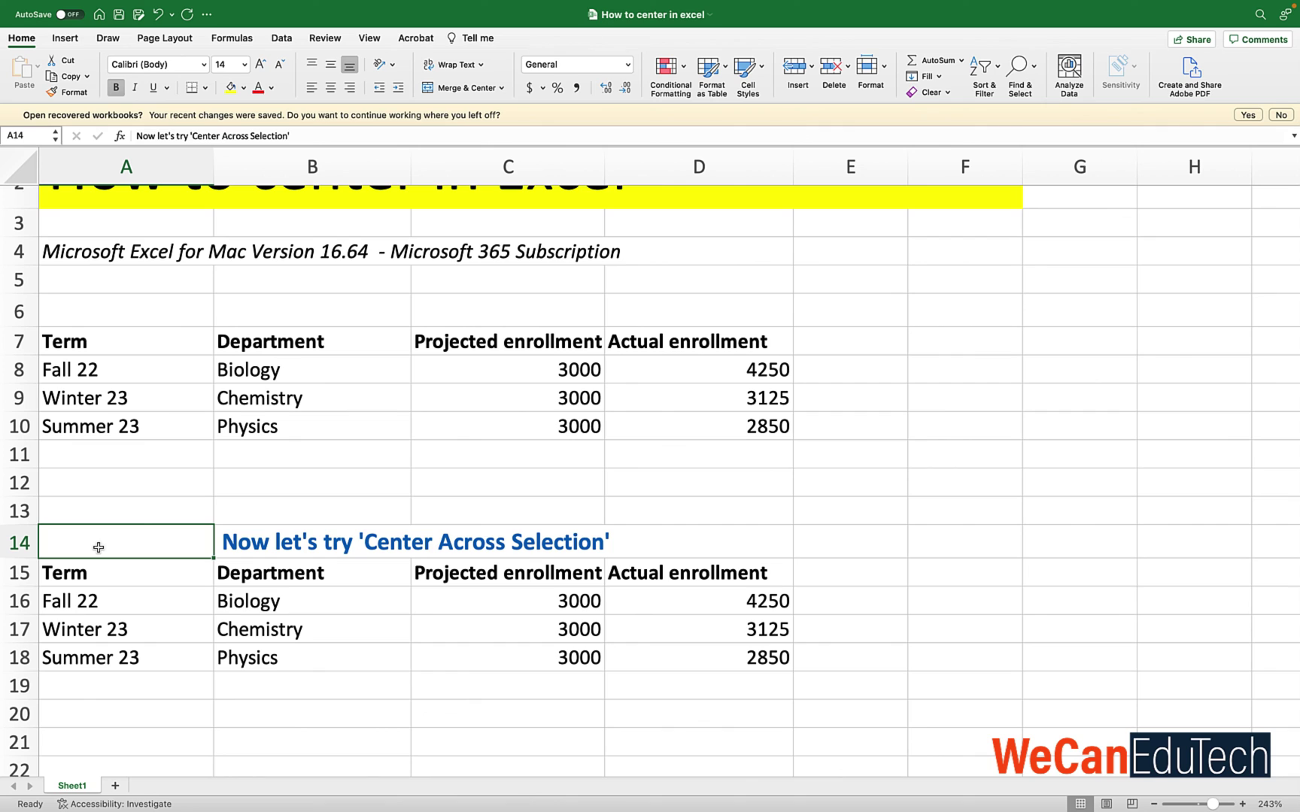
{"action": "key", "text": "Delete"}
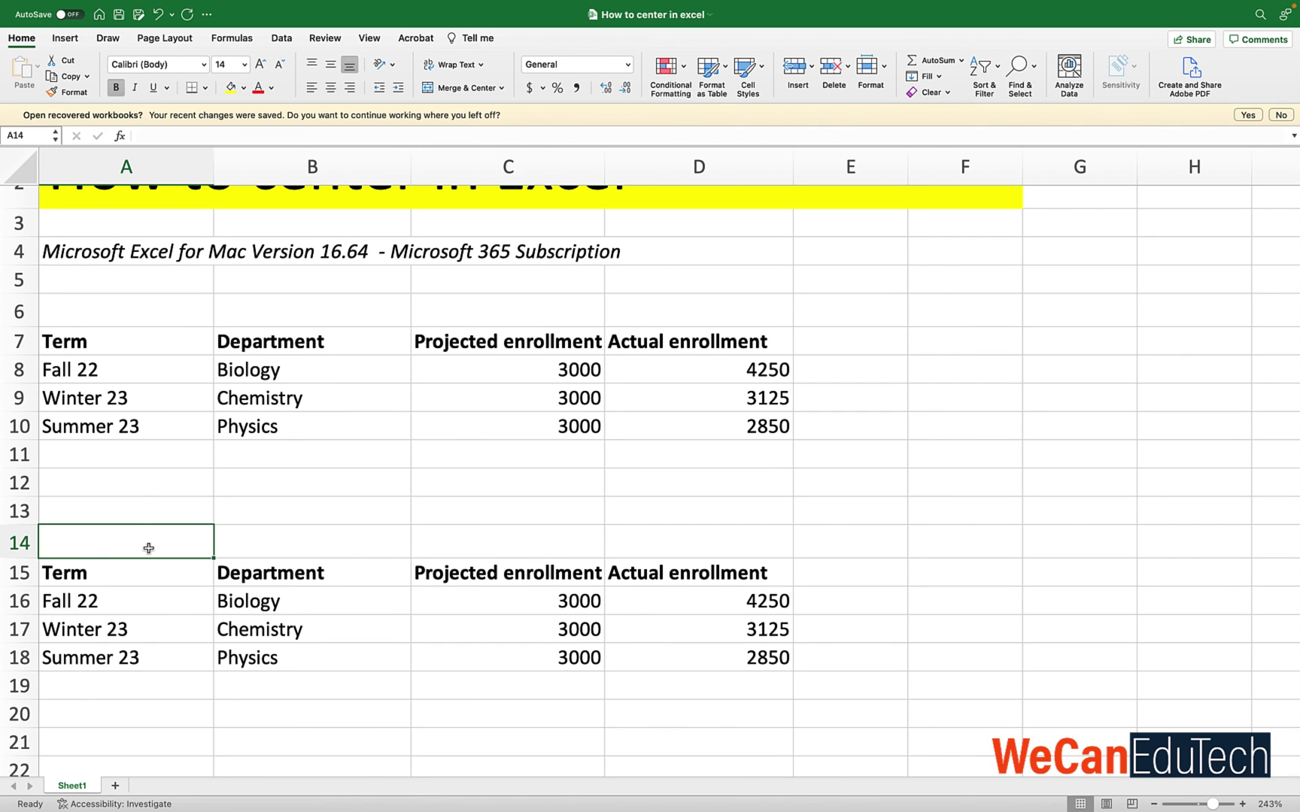
{"action": "left_click", "coordinate": [328, 540]}
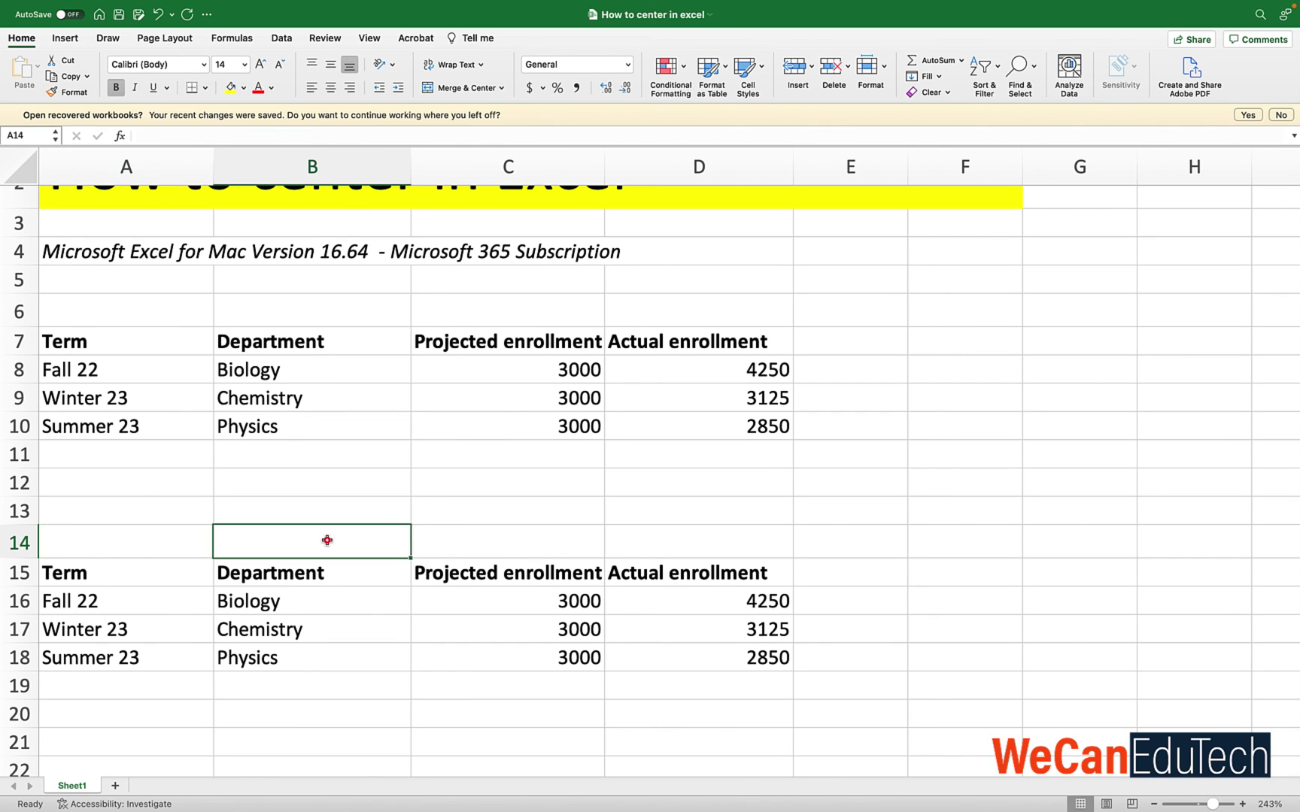
{"action": "left_click", "coordinate": [489, 536]}
{"action": "left_click", "coordinate": [645, 533]}
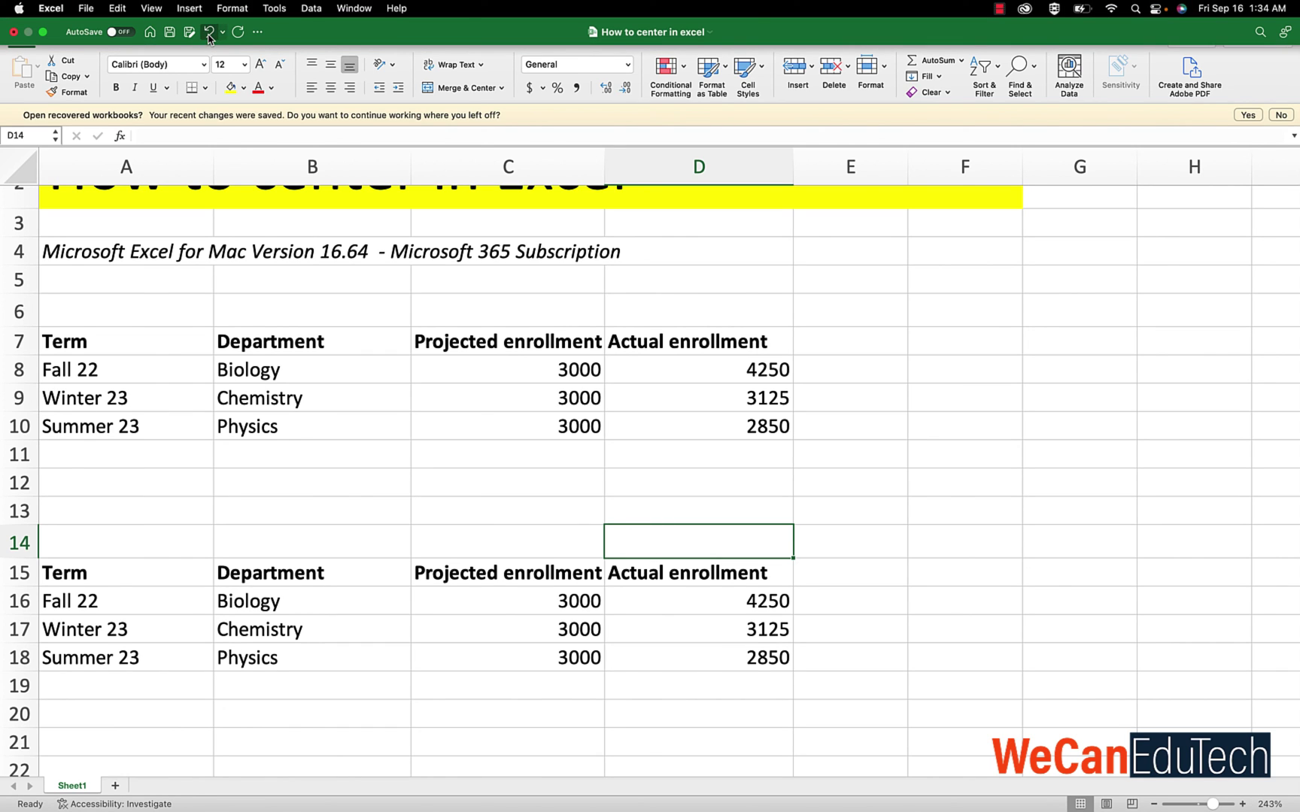
Undo the deletions to restore both titles and the merged A6:D6 cell
{"action": "left_click", "coordinate": [210, 34]}
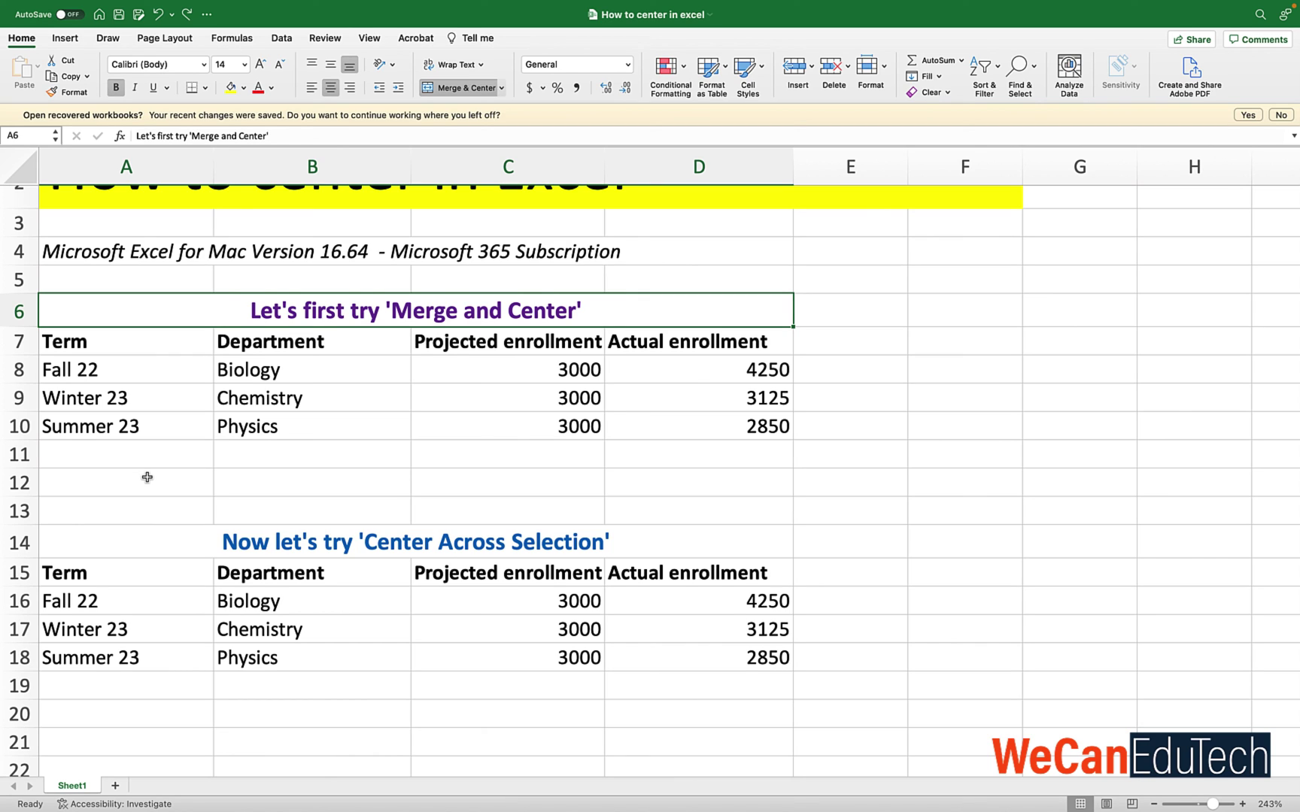